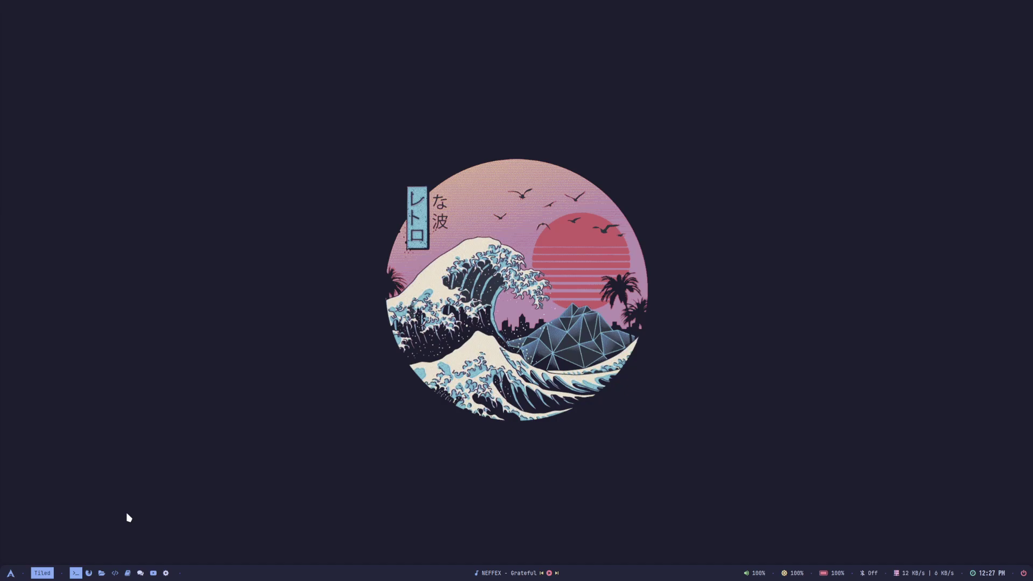
- In a new terminal, run a full system update with sudo pacman -Syu, then type sudo pacman -S syncthing
key(super+Return)
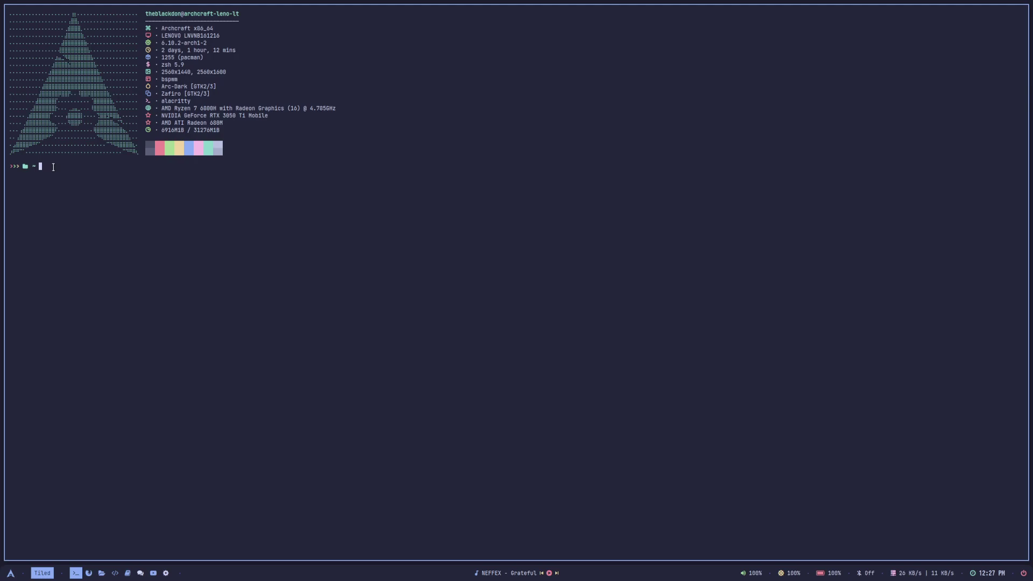
text(cle)
key(BackSpace)
key(BackSpace)
key(BackSpace)
text(s)
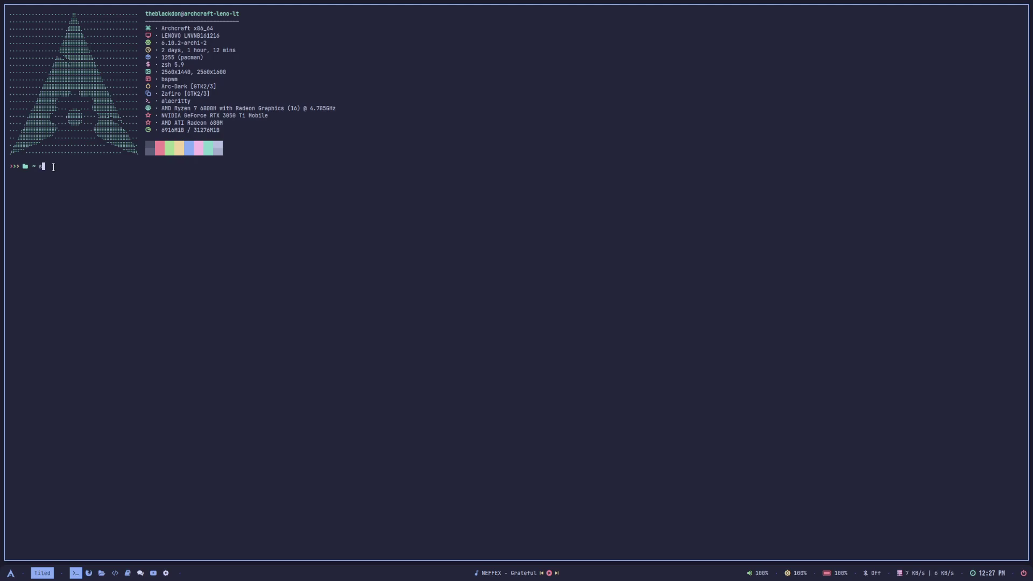
text(udo pacman -Sy)
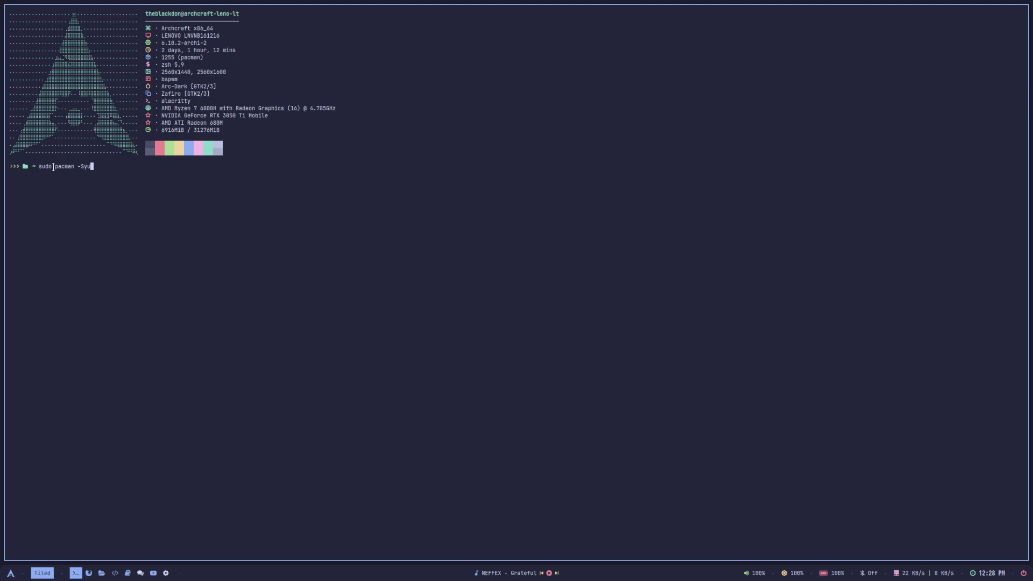
text(u)
key(Return)
key(Return)
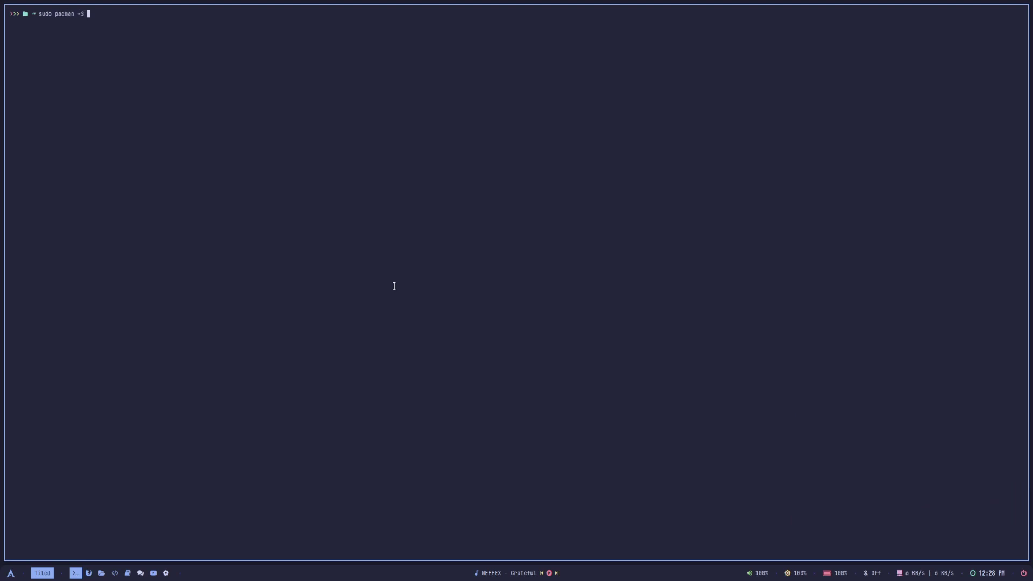
text(sync)
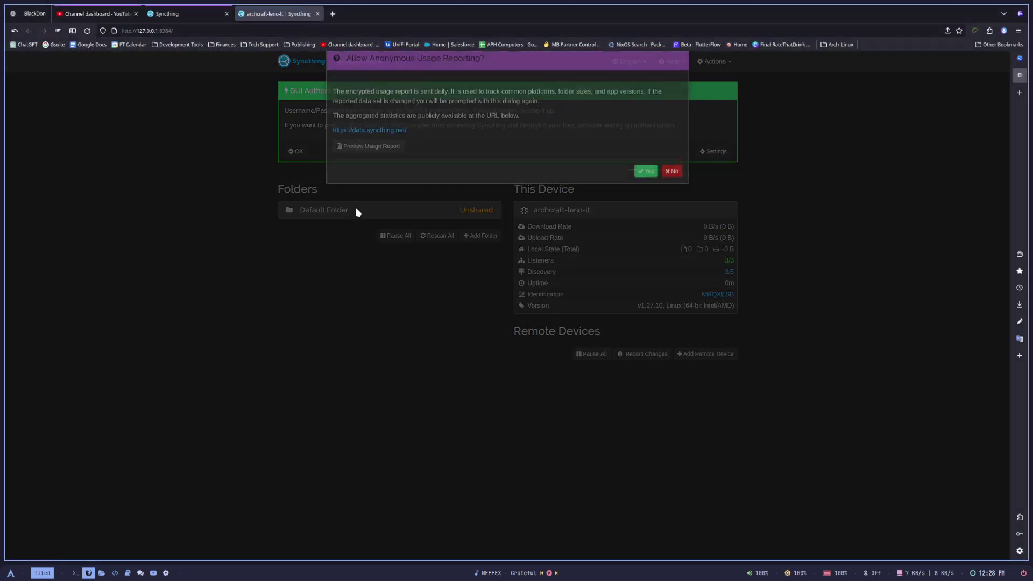
- Dismiss the usage-reporting and authentication notices, then relabel Default Folder as 'Main' and save
click(363, 253)
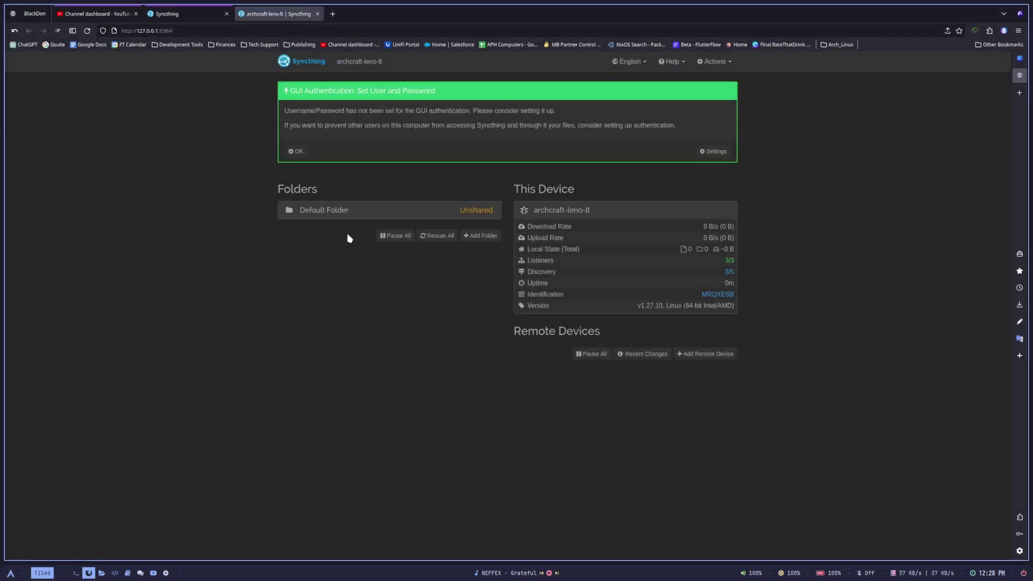
click(296, 151)
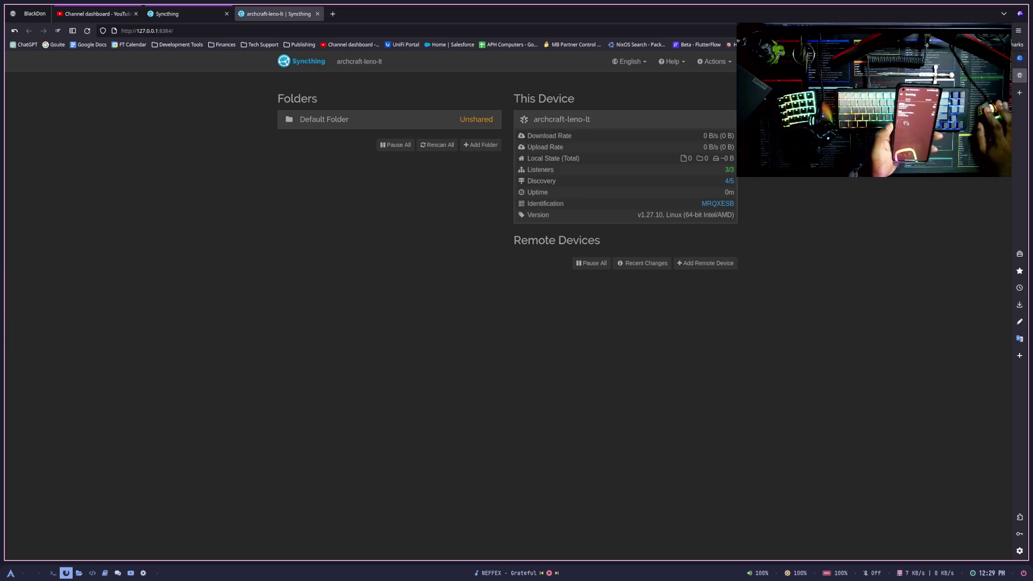
click(373, 124)
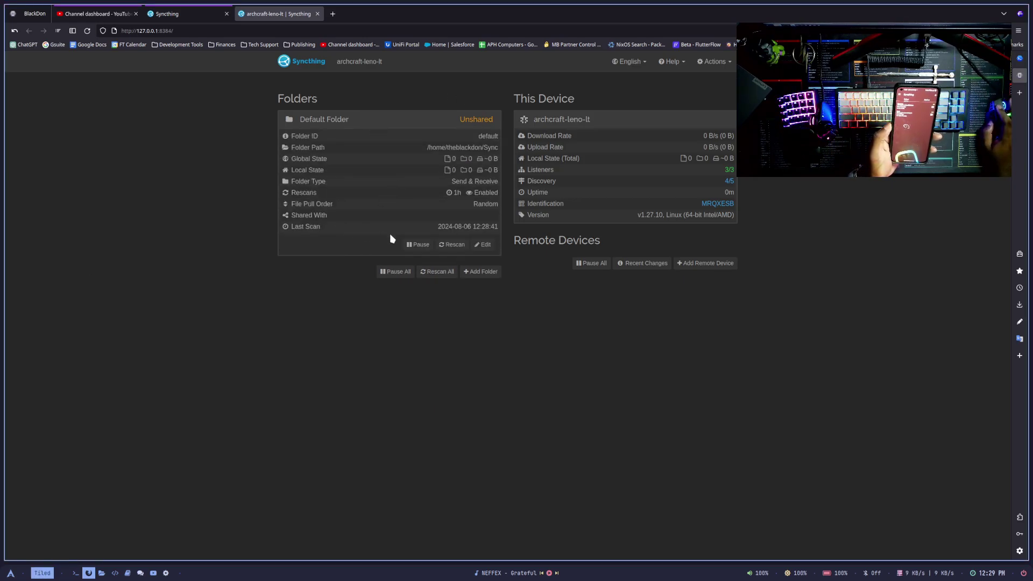
click(483, 246)
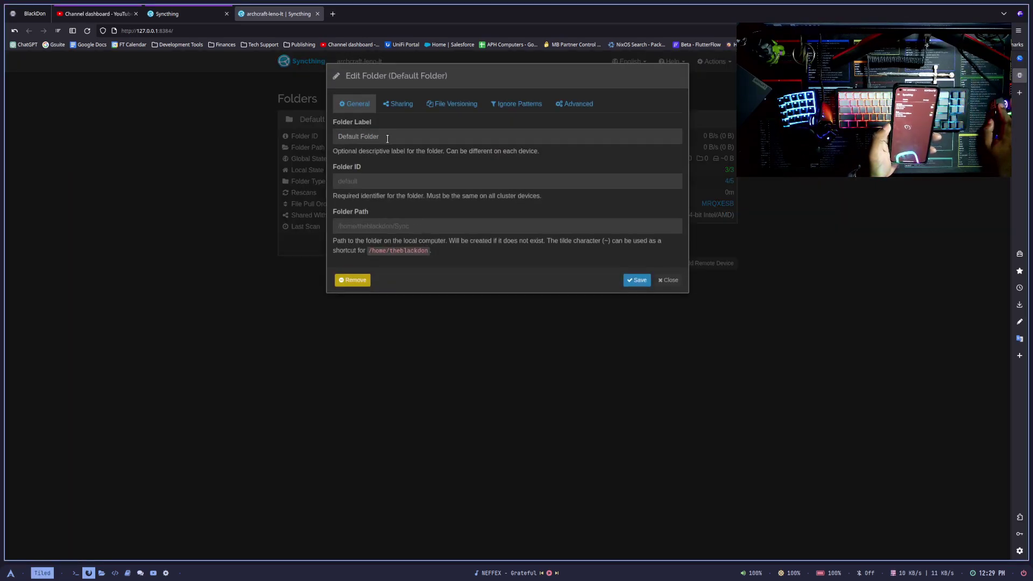
drag(387, 139, 324, 139)
key(BackSpace)
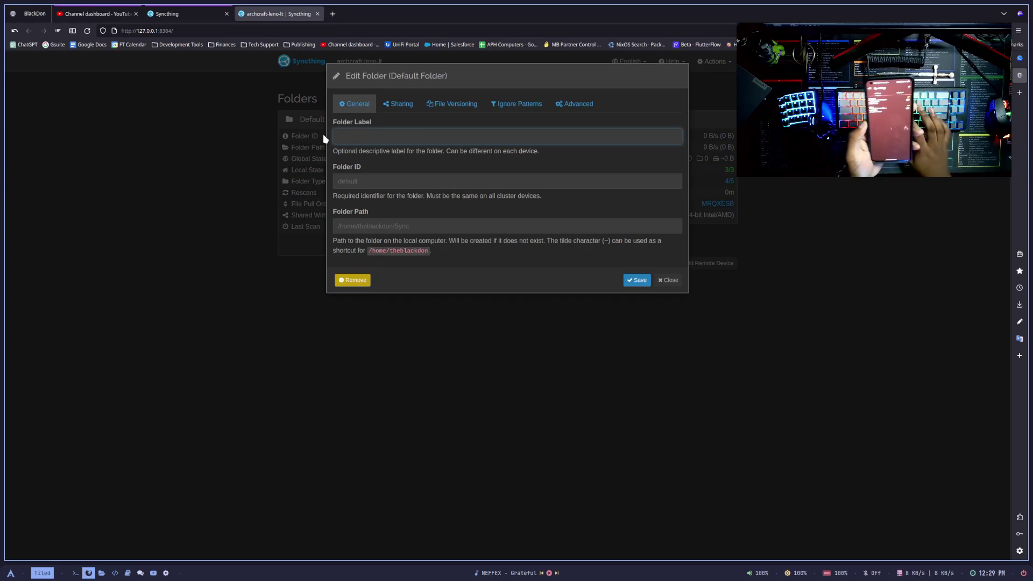
text(Msin)
key(BackSpace)
key(BackSpace)
key(BackSpace)
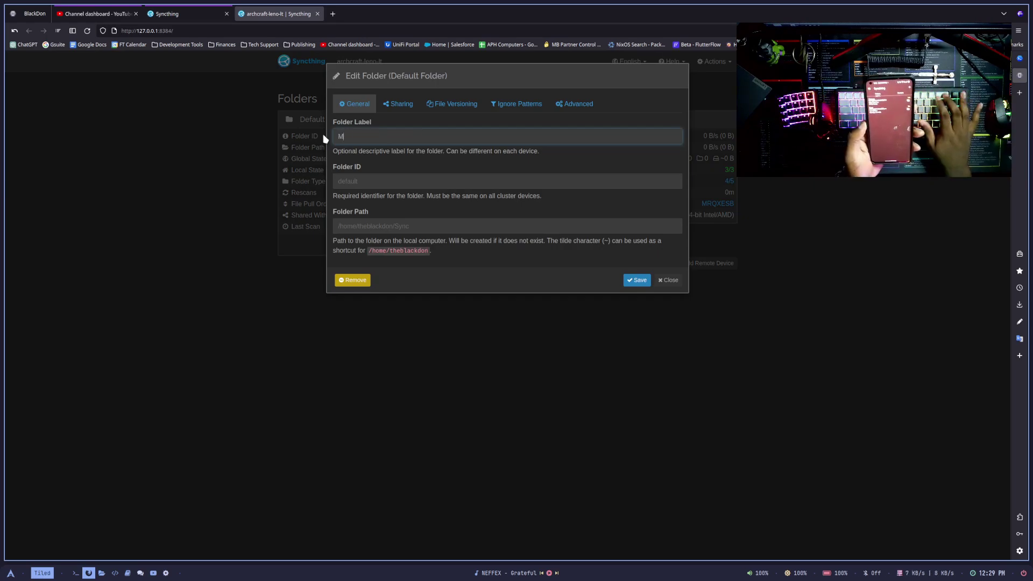
text(ain)
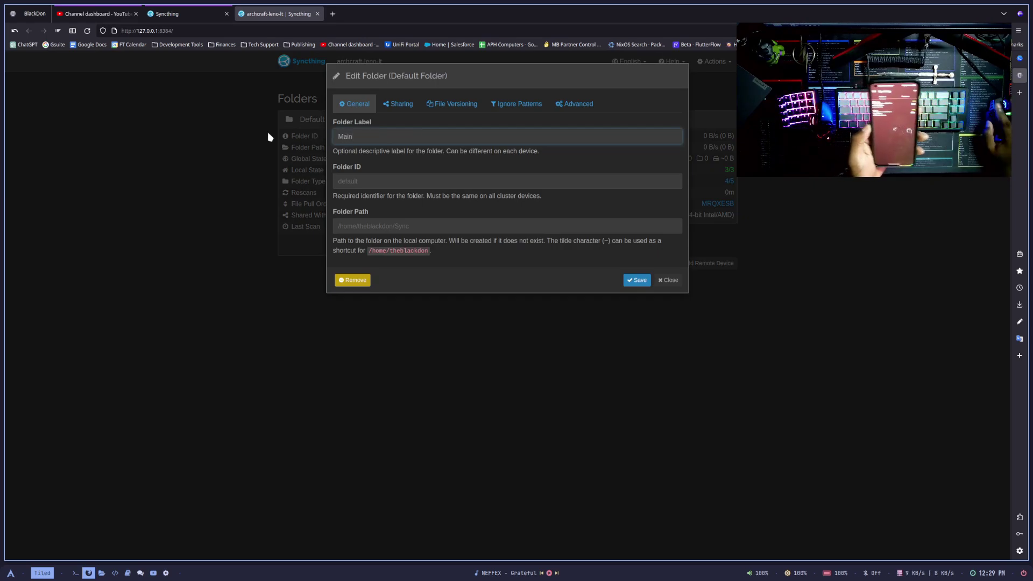
click(638, 280)
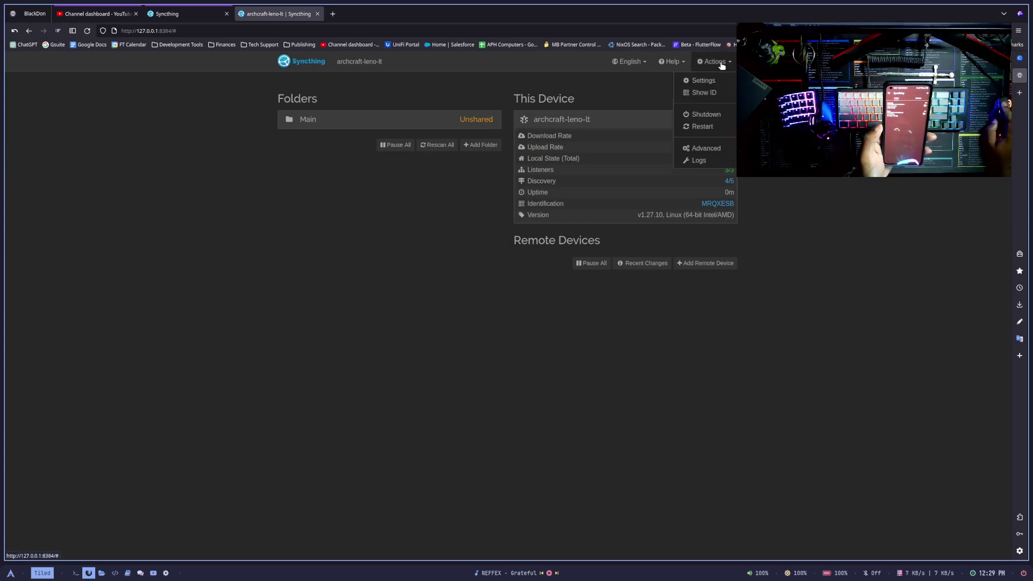
- Show this computer's device ID QR code for the phone to scan, then close it
click(708, 95)
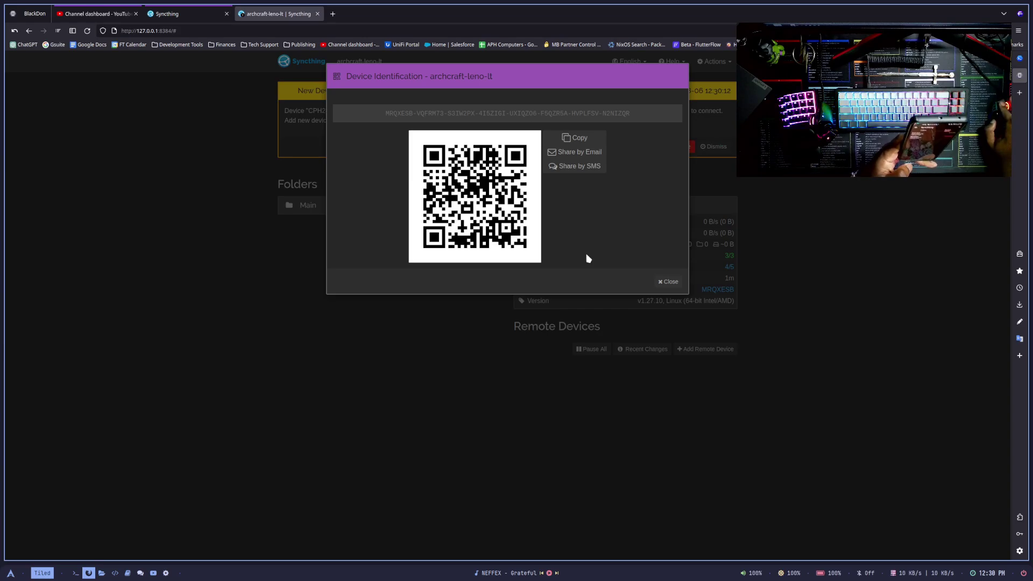
click(668, 282)
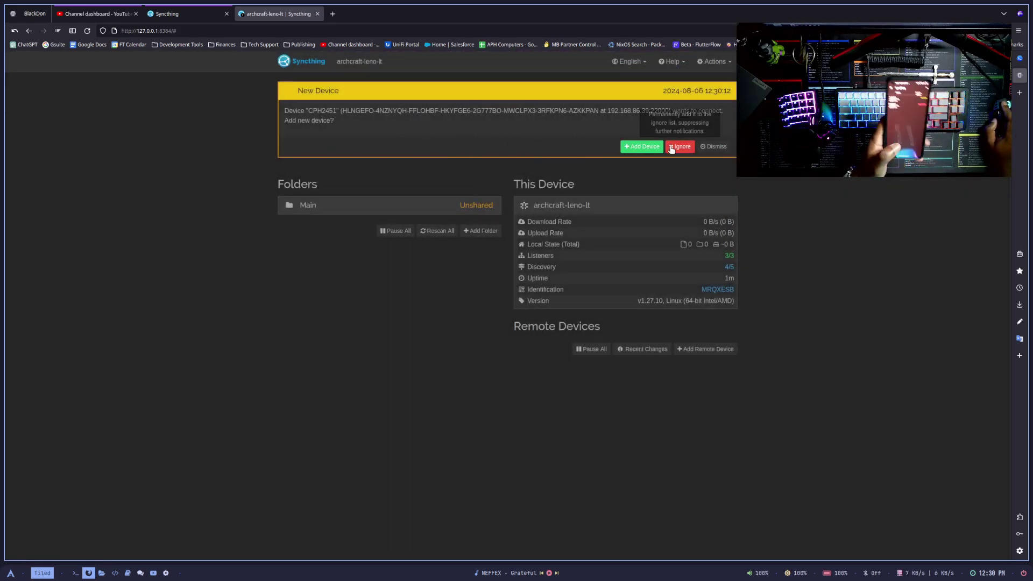
- Accept phone CPH2451, share the Main folder with it, and save it named 'Oneplus 11'
click(643, 147)
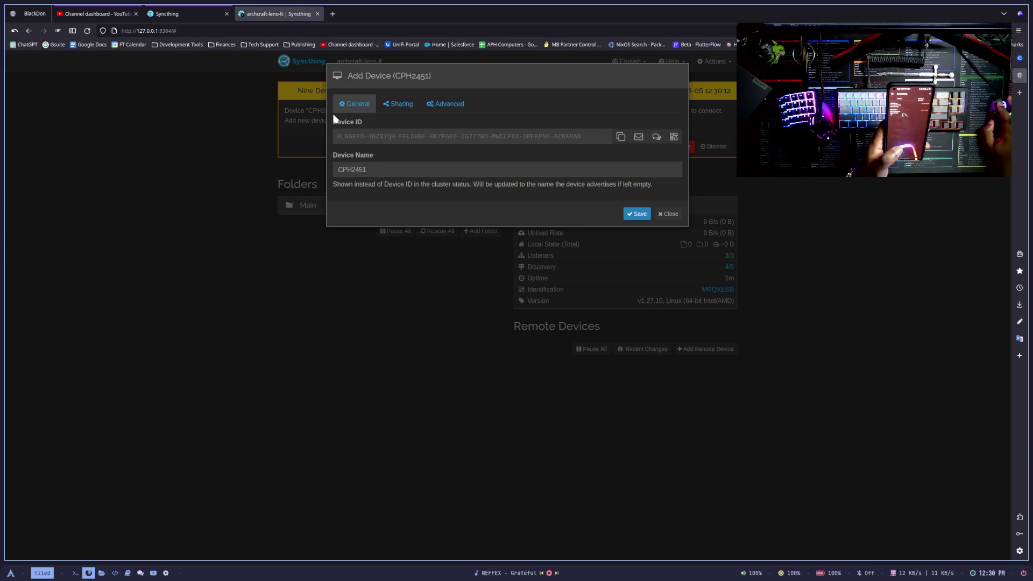
click(402, 109)
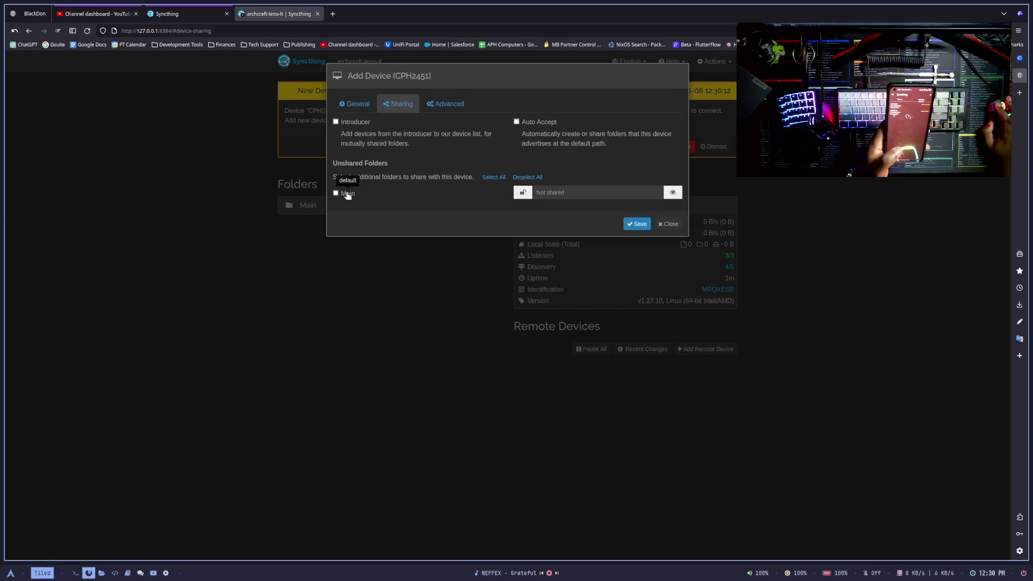
click(336, 193)
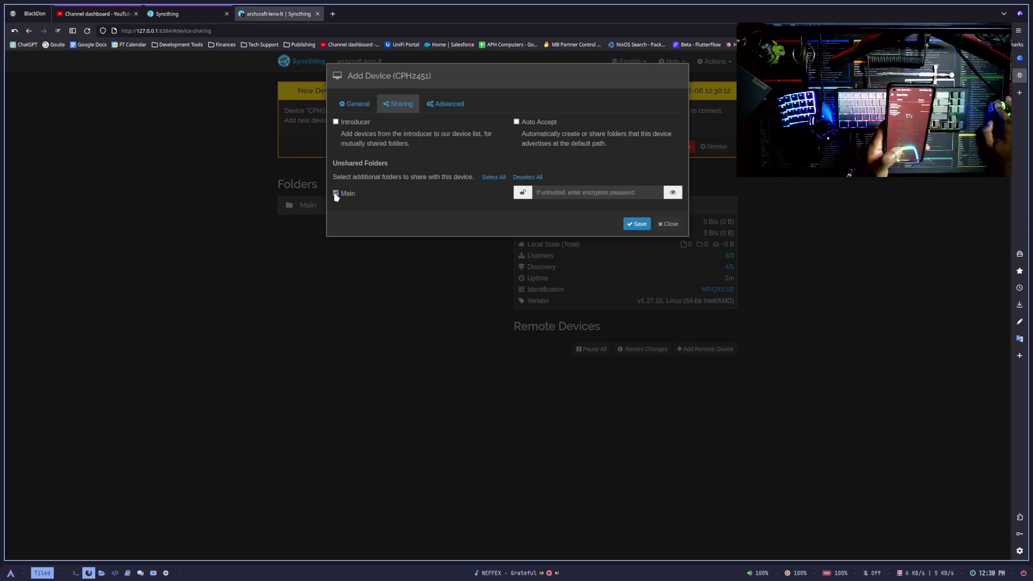
click(360, 106)
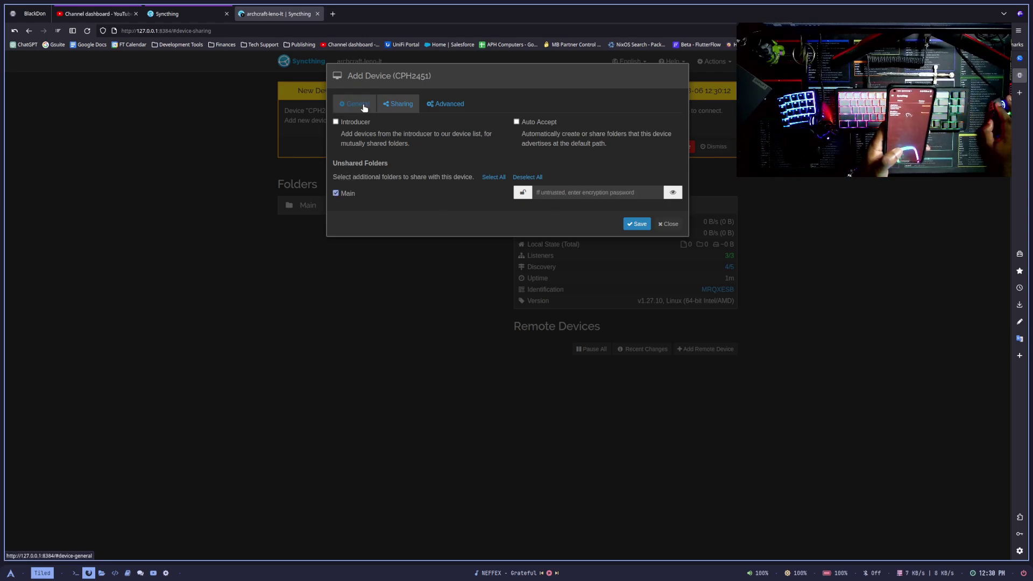
double_click(399, 171)
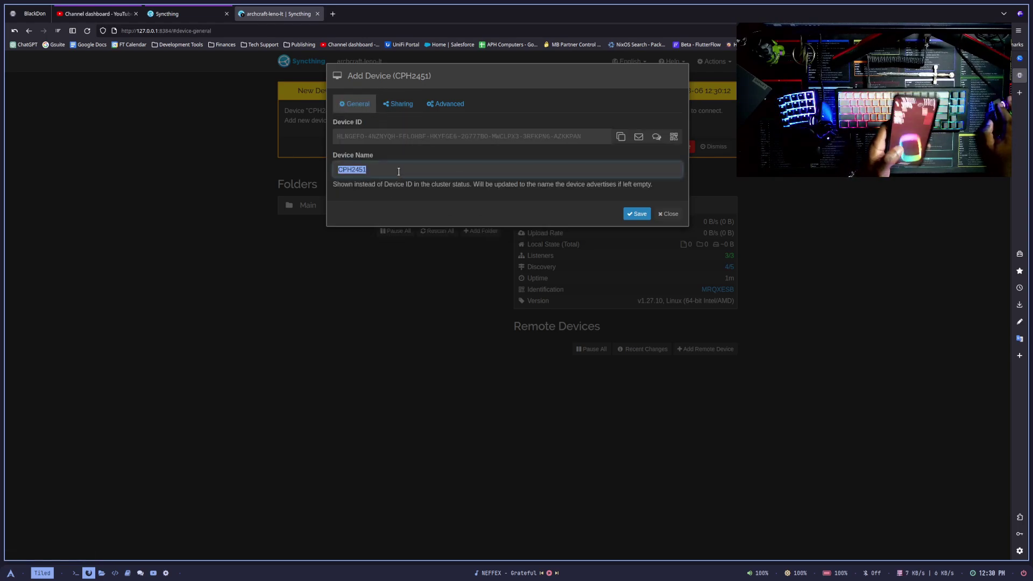
key(BackSpace)
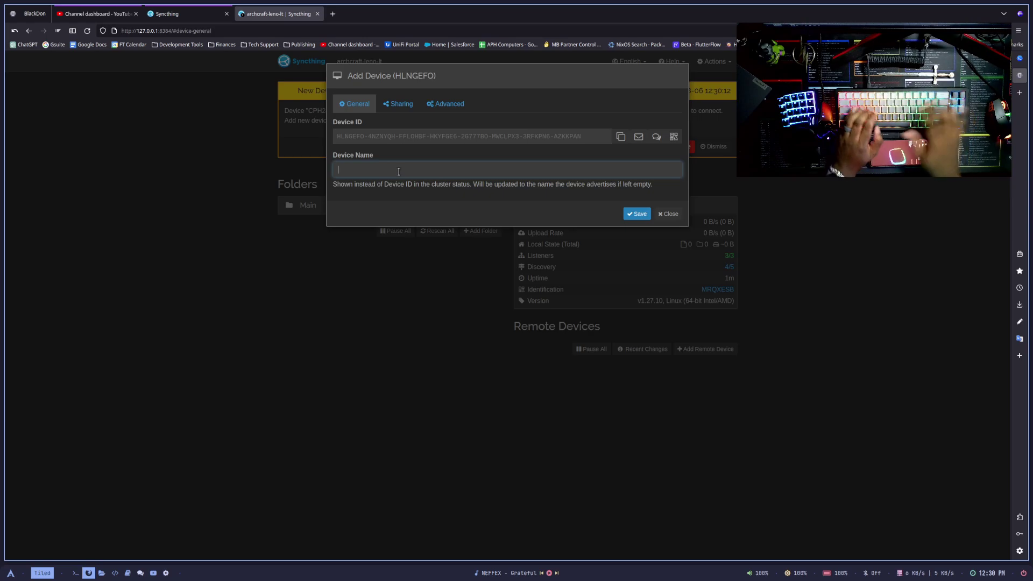
text(One)
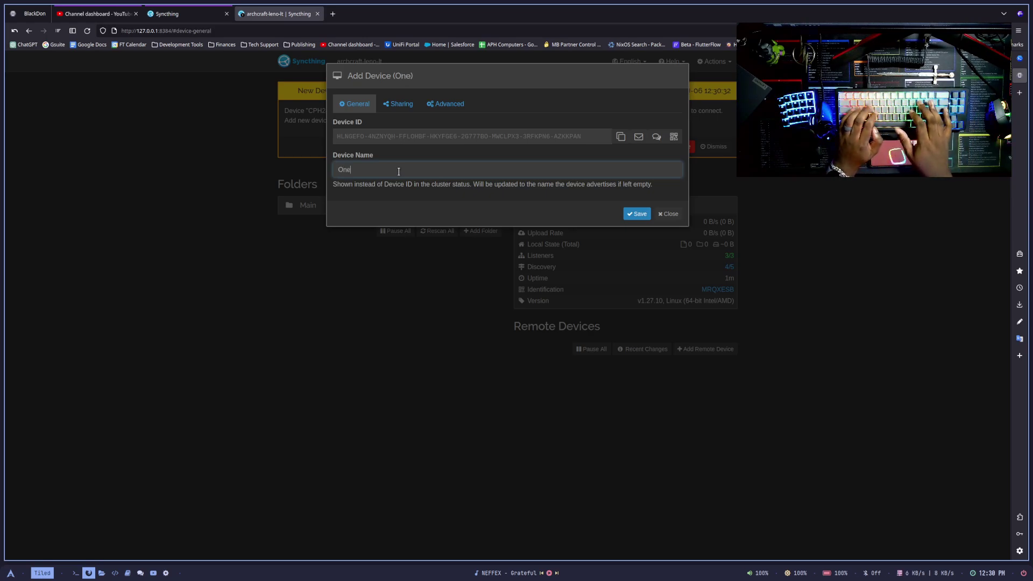
text(plys)
key(BackSpace)
key(BackSpace)
text(u)
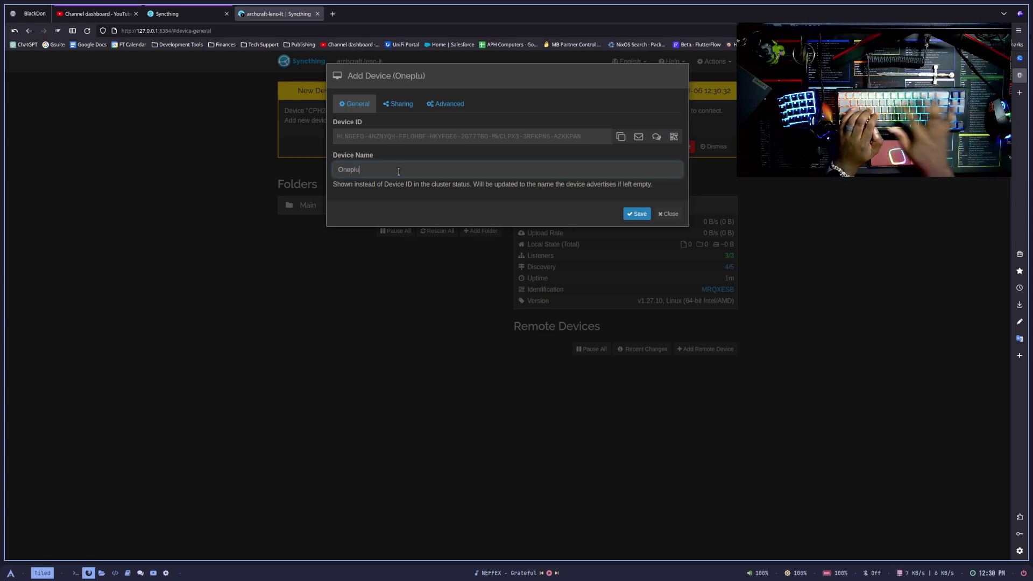
text(s 11)
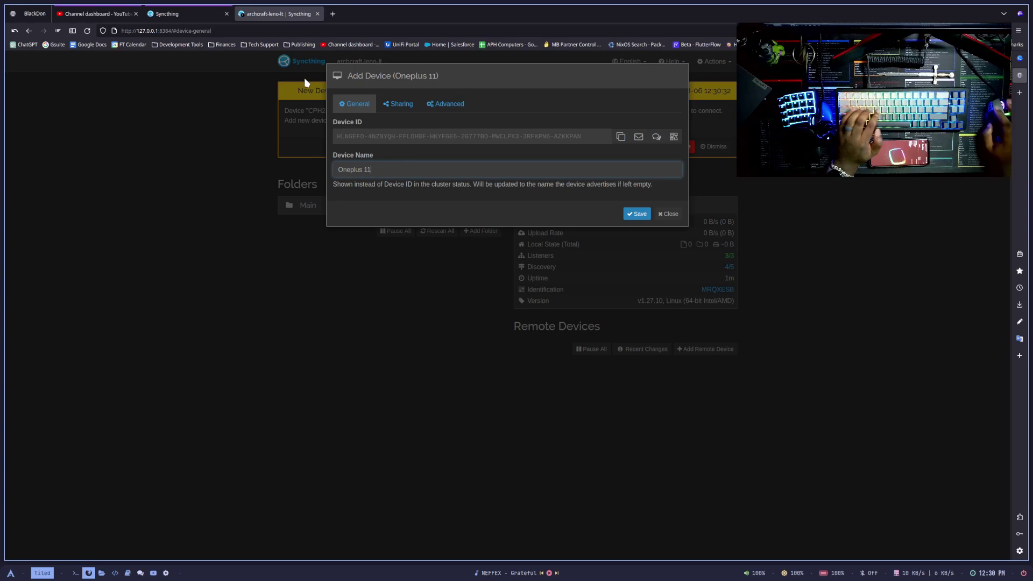
click(637, 215)
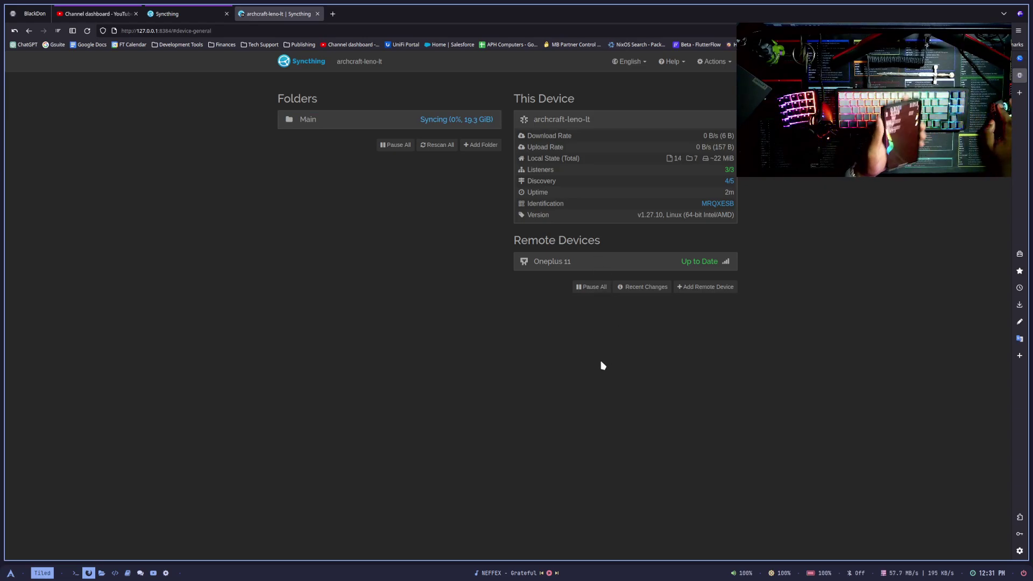
- Open Thunar beside the browser and go into the Sync folder
key(super+shift+f)
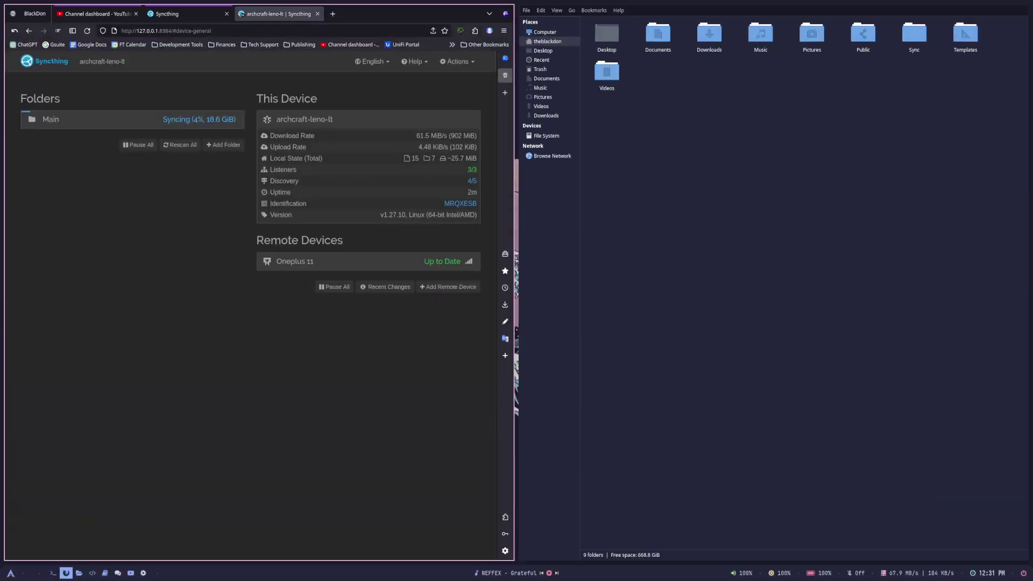
double_click(915, 47)
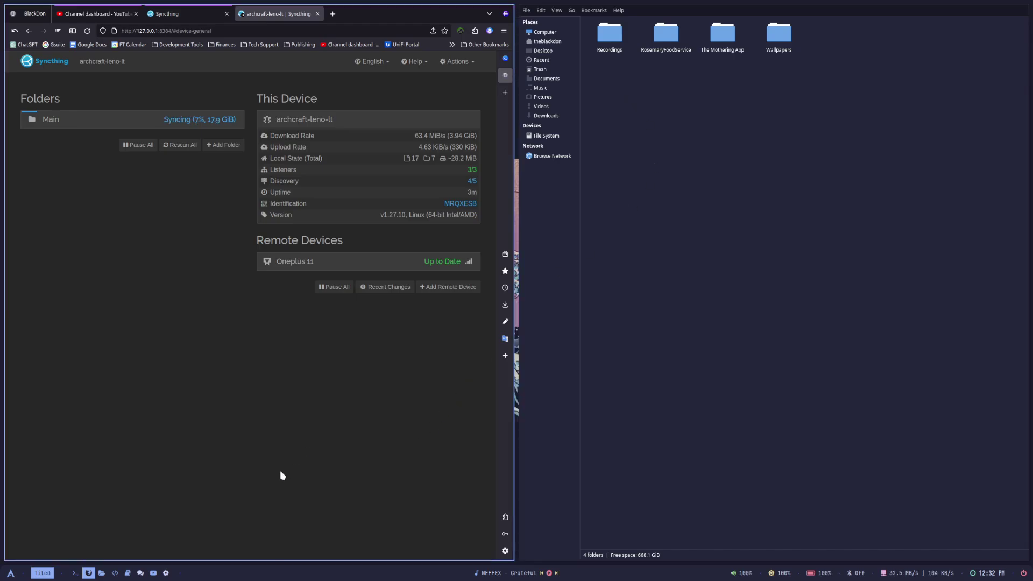
- Stream the WinLegionPC desktop through Moonlight
click(128, 573)
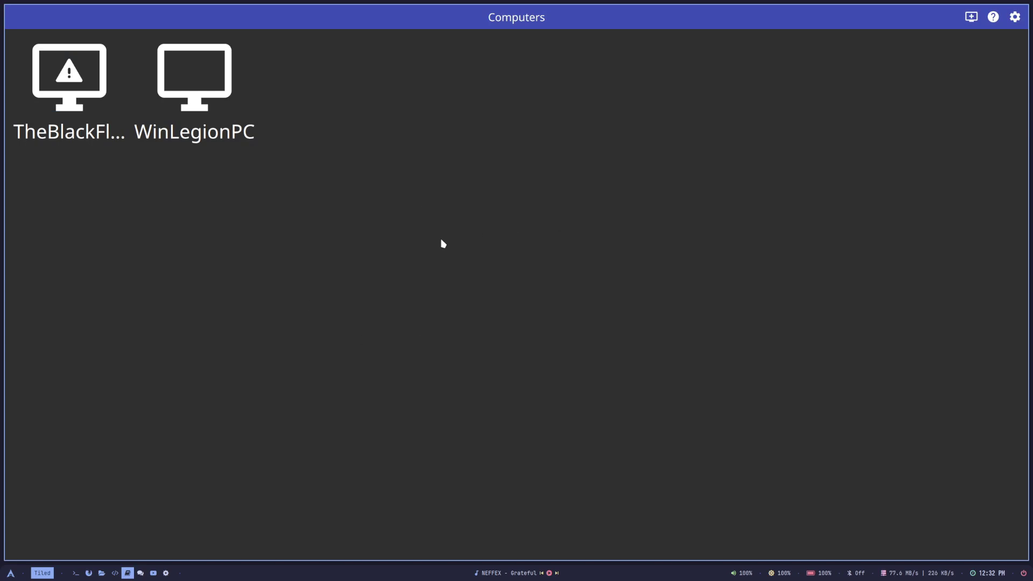
click(203, 77)
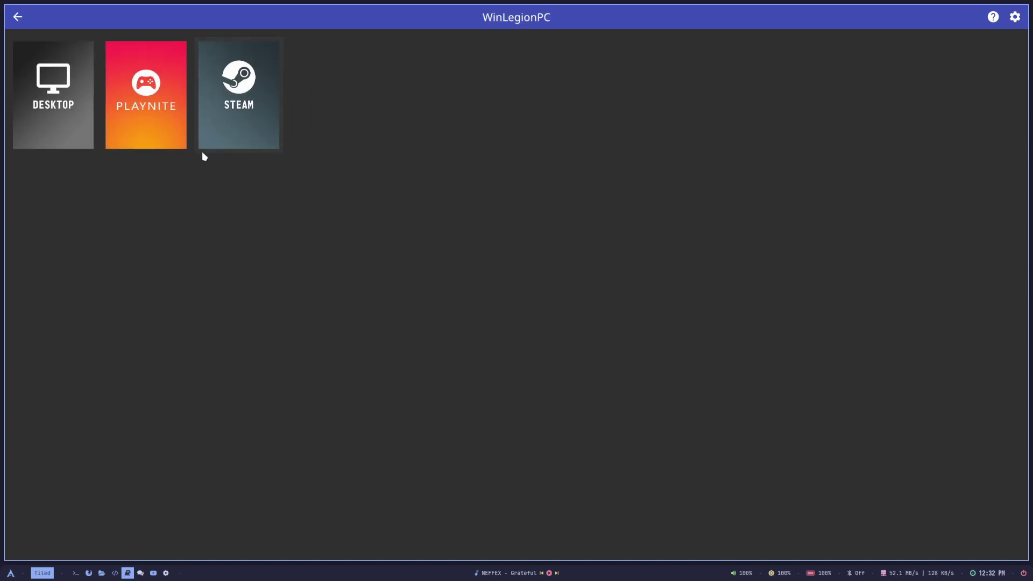
click(59, 111)
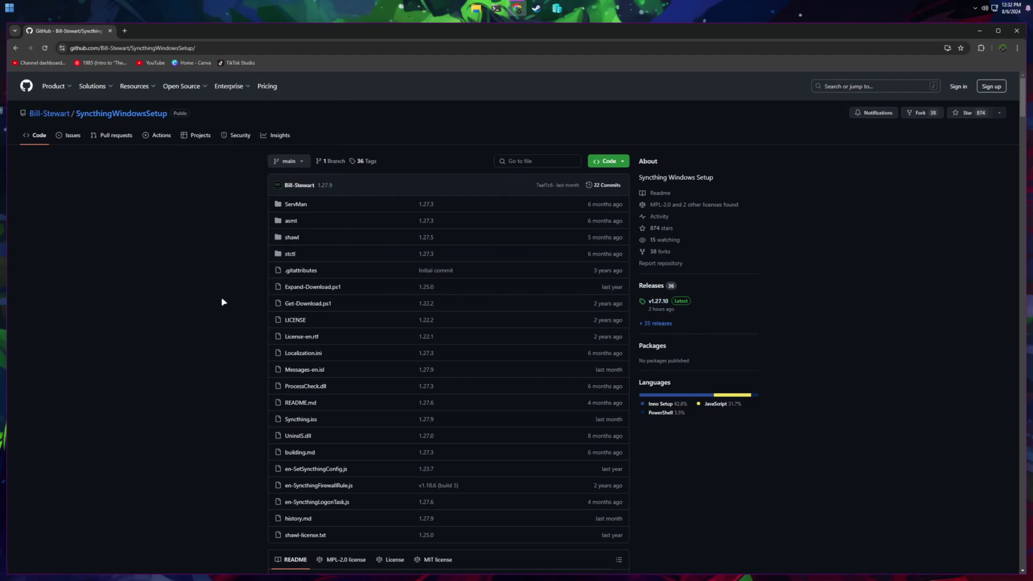
- Download syncthing-1.27.10-setup.exe from the v1.27.10 release and run it
click(657, 302)
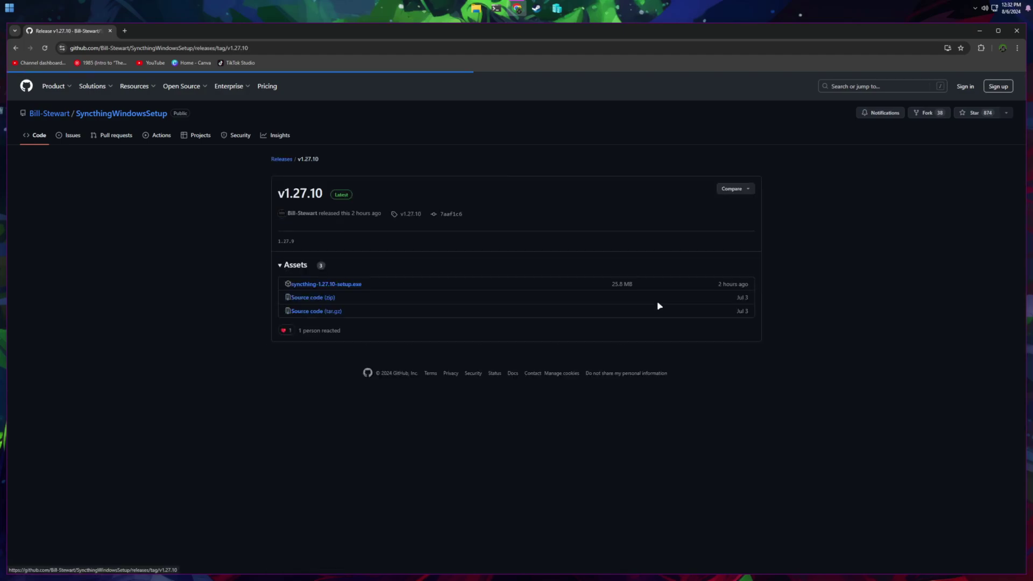
click(347, 286)
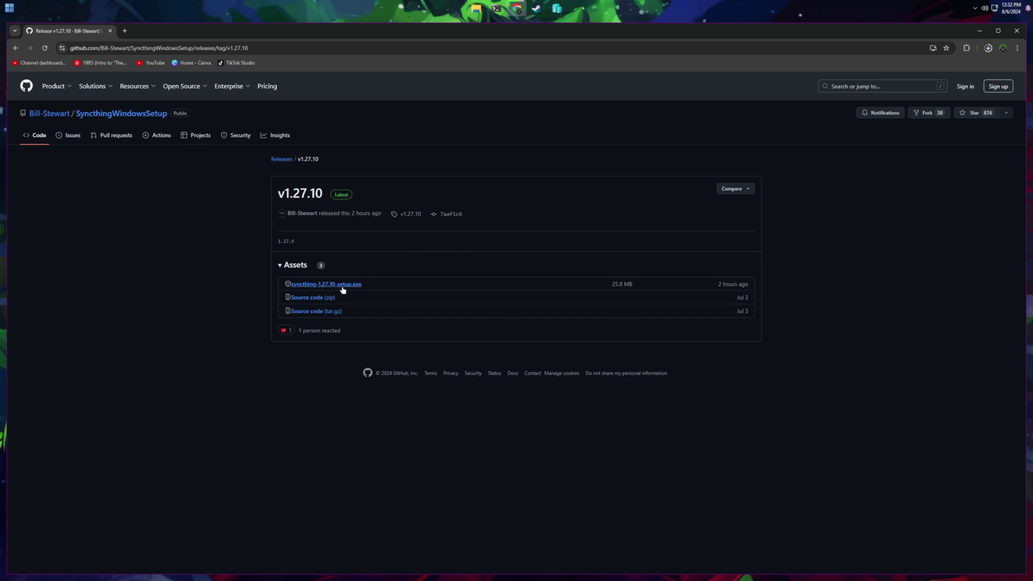
click(987, 48)
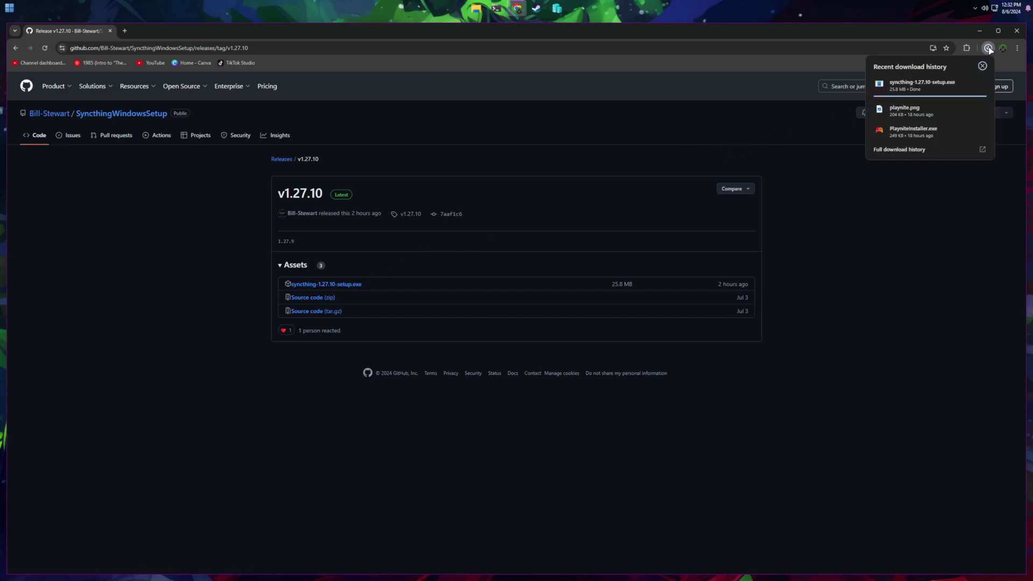
click(914, 90)
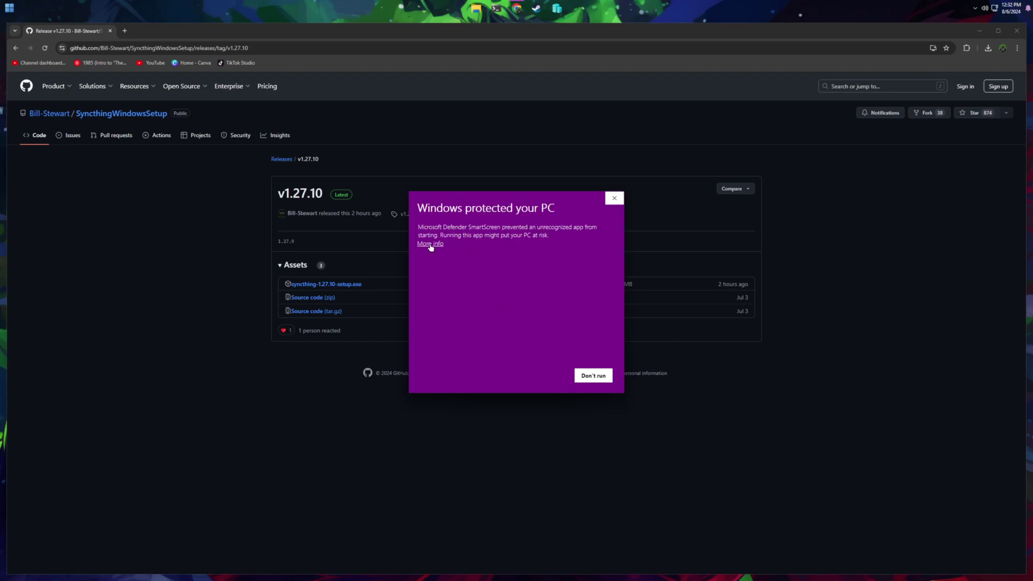
- Run the installer despite the SmartScreen warning and choose the install mode
click(431, 244)
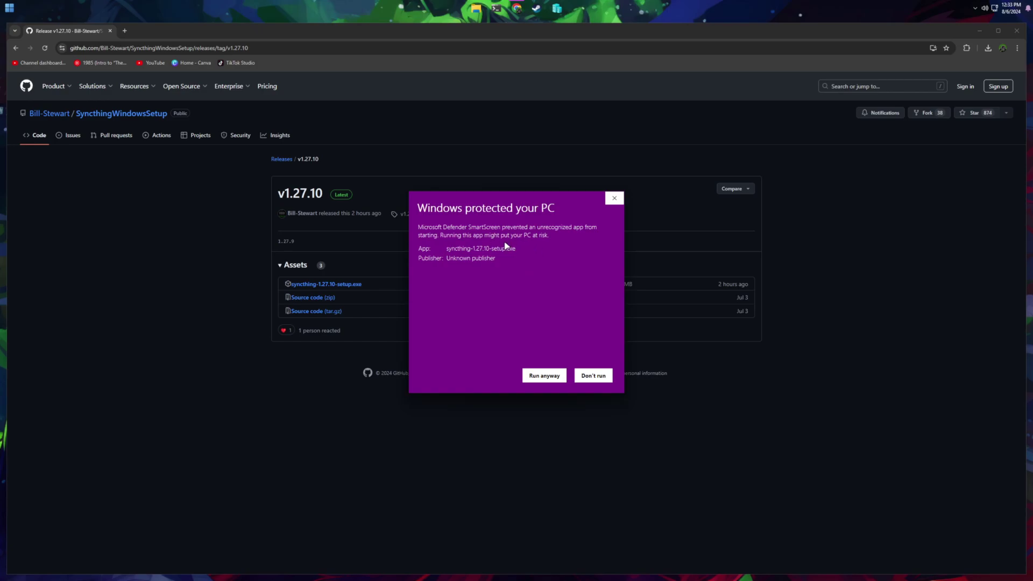
click(544, 375)
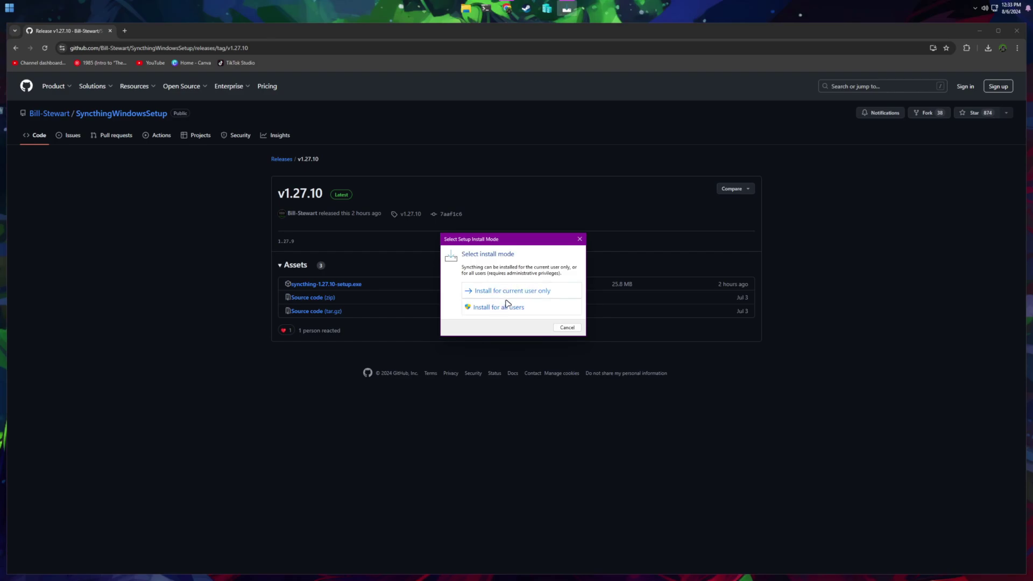
click(506, 293)
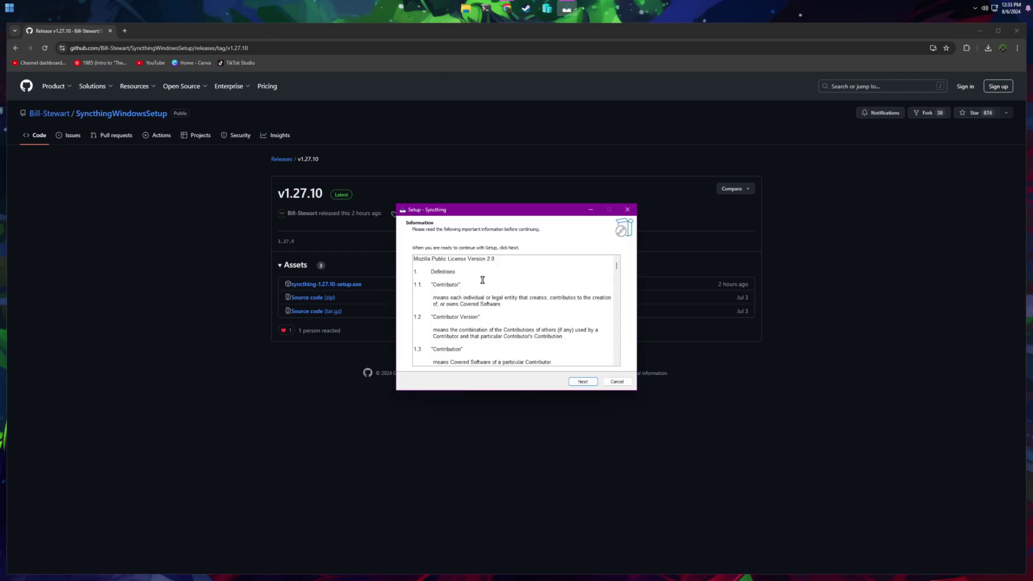
- Install Syncthing with default location and settings, allowing the firewall rule and administrator prompt
click(583, 381)
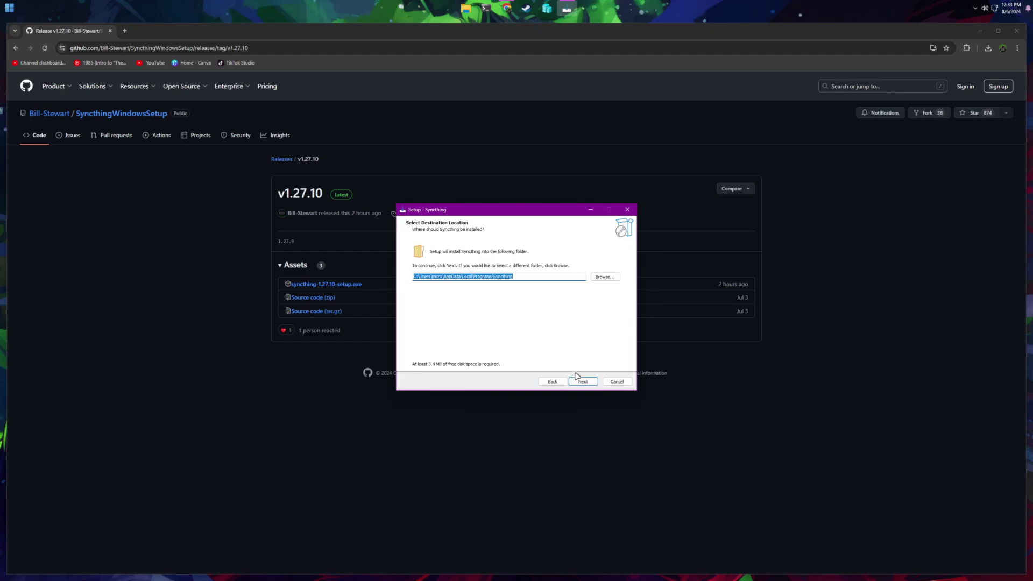
click(581, 383)
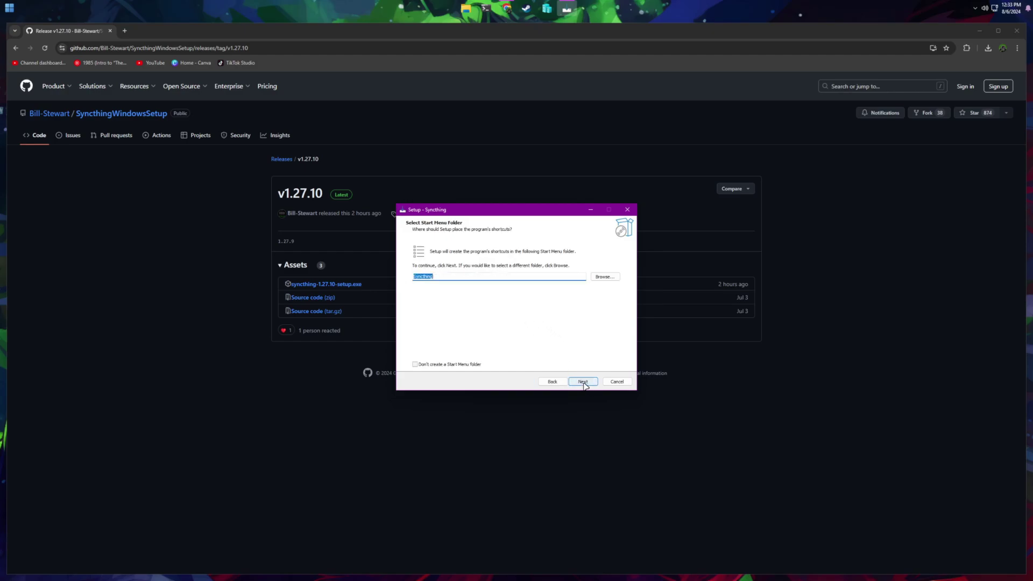
click(583, 382)
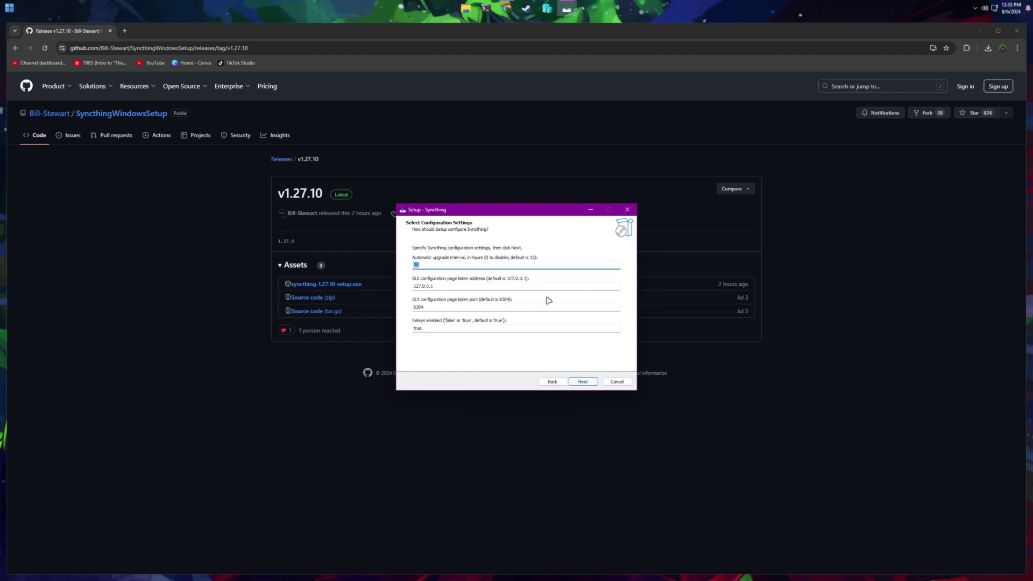
click(580, 384)
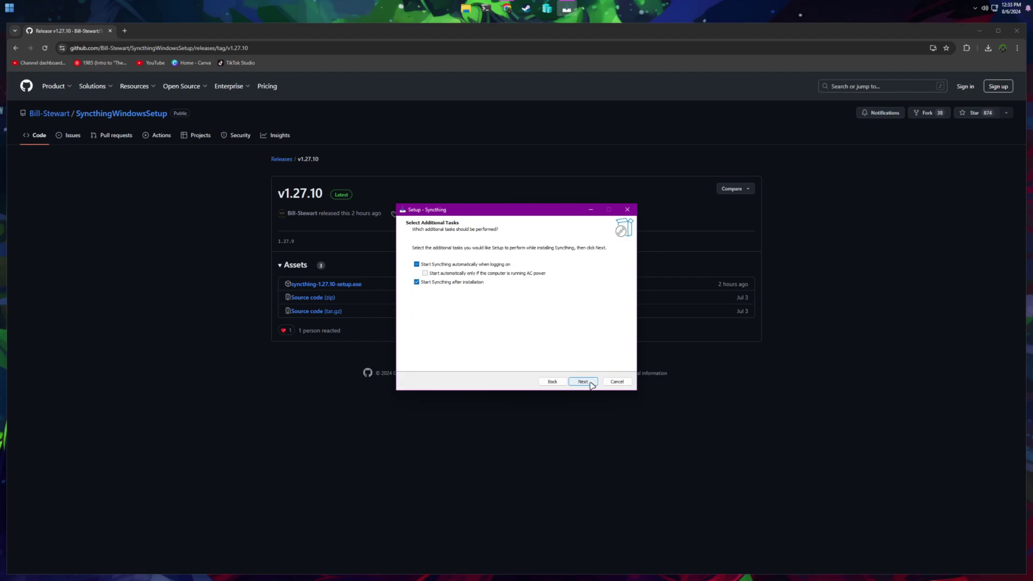
click(583, 382)
click(582, 382)
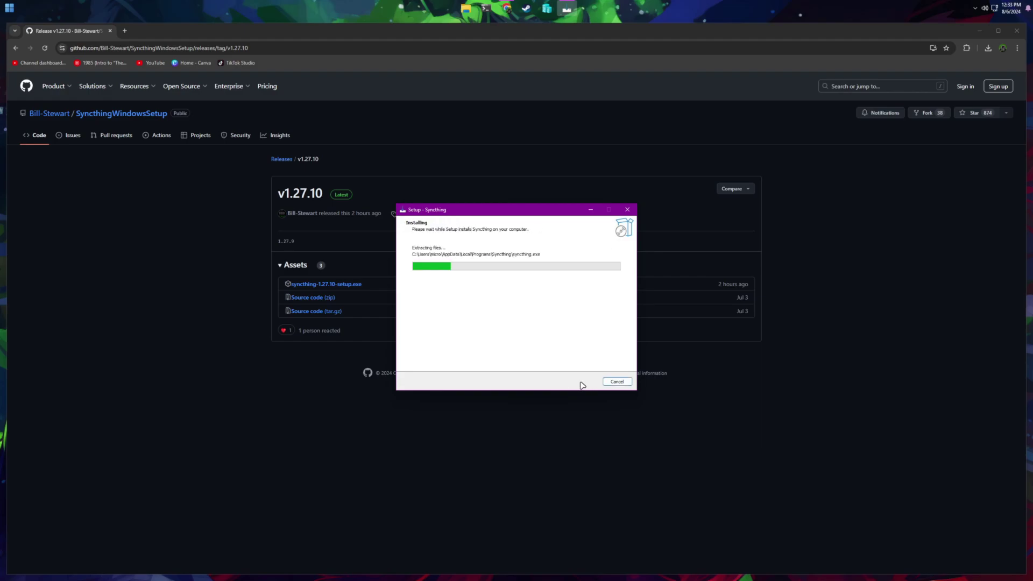
click(530, 331)
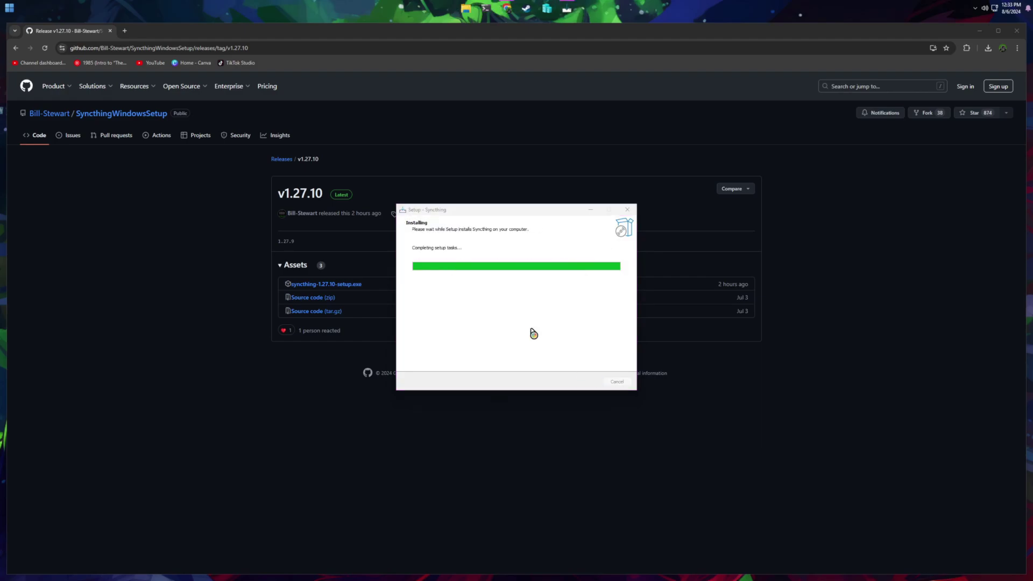
click(485, 351)
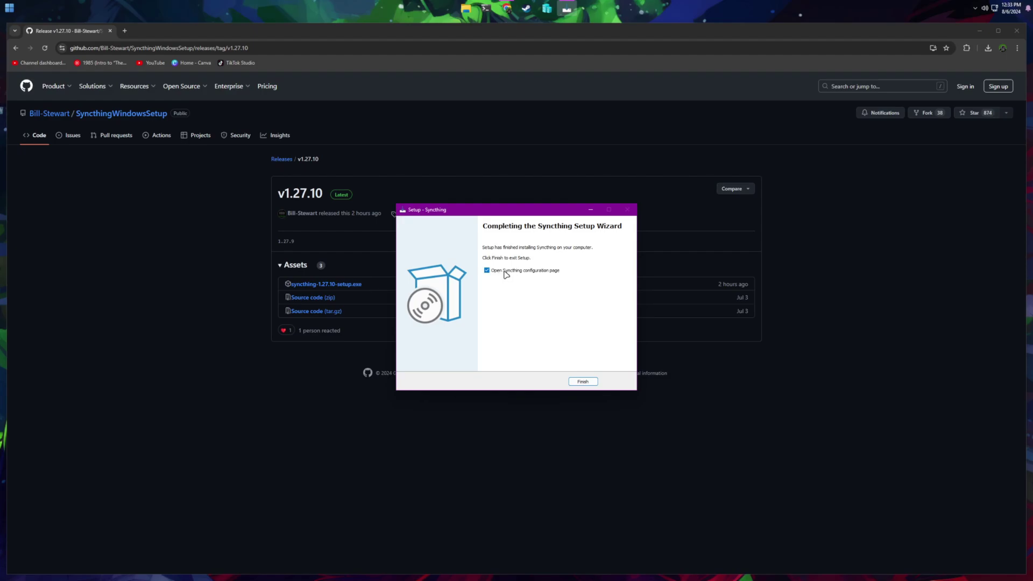
- Finish setup and proceed past the certificate warning to Syncthing at 127.0.0.1
click(582, 383)
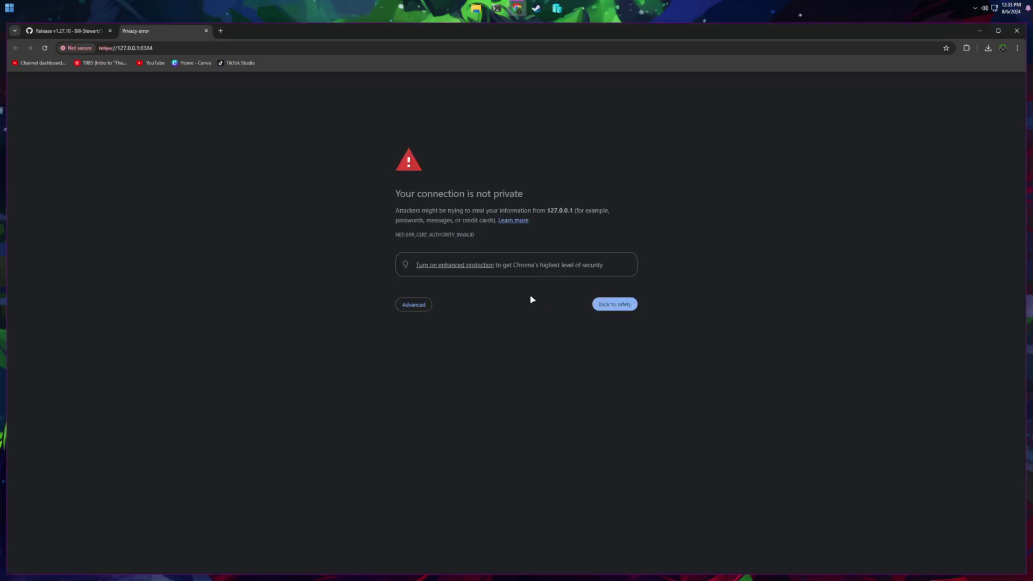
click(421, 305)
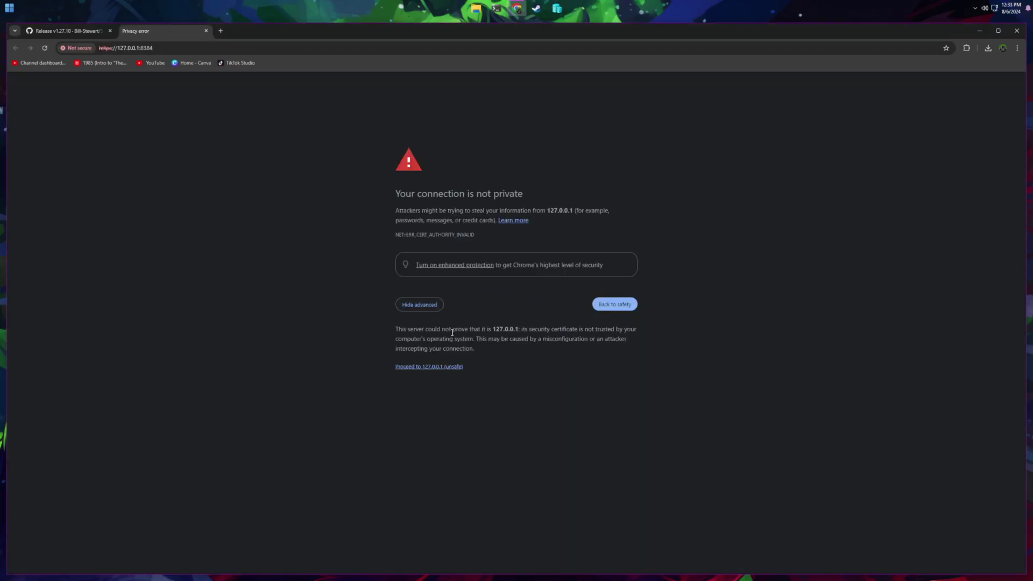
click(435, 367)
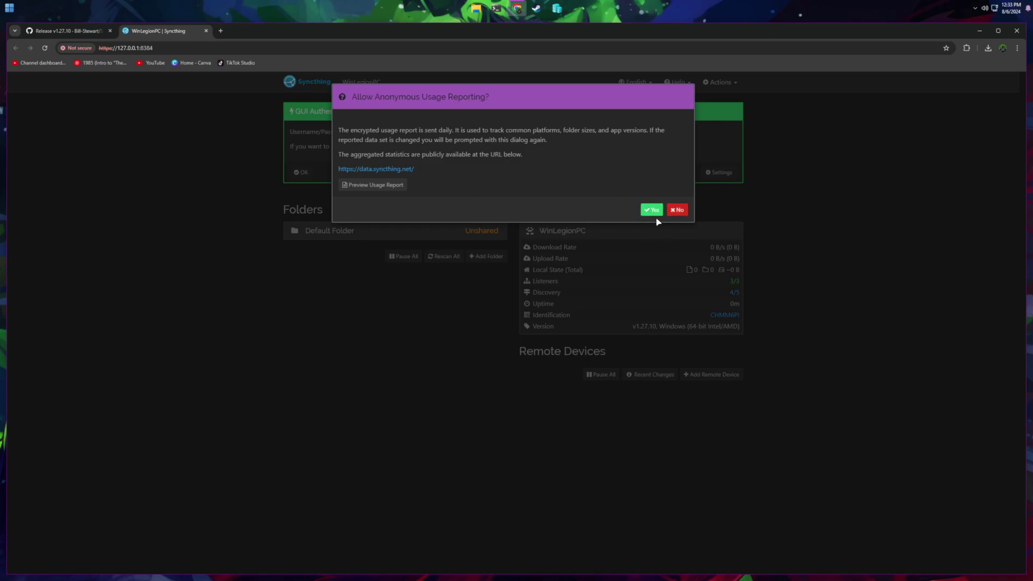
- Decline usage reporting, dismiss the authentication notice, and show WinLegionPC's device ID QR code
click(682, 212)
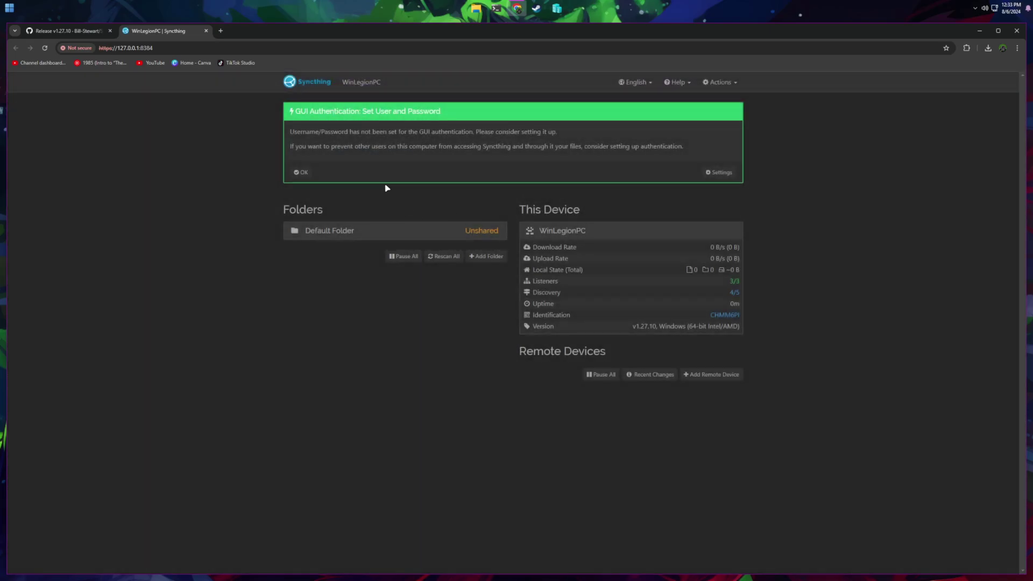
click(299, 172)
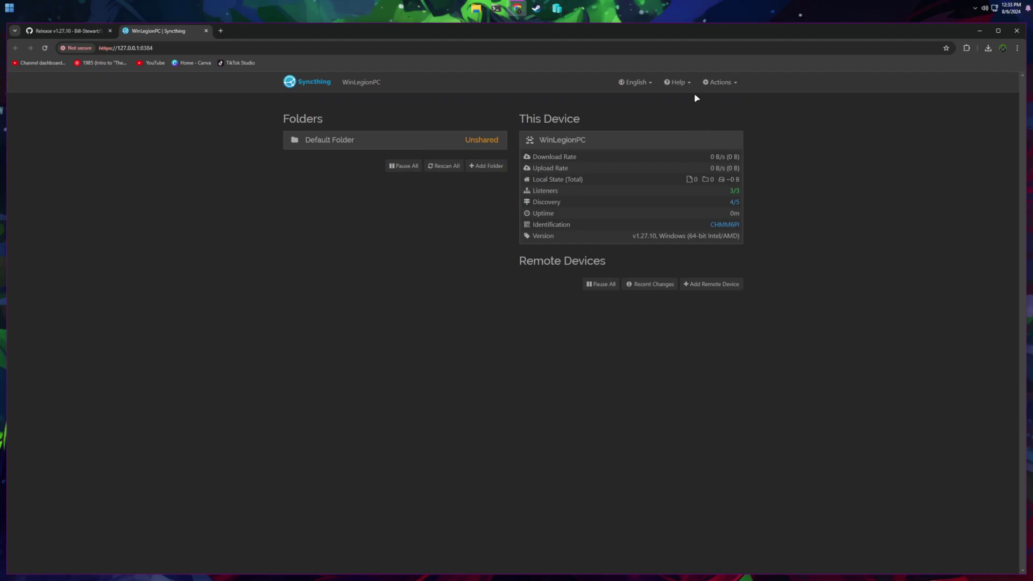
click(716, 83)
click(707, 114)
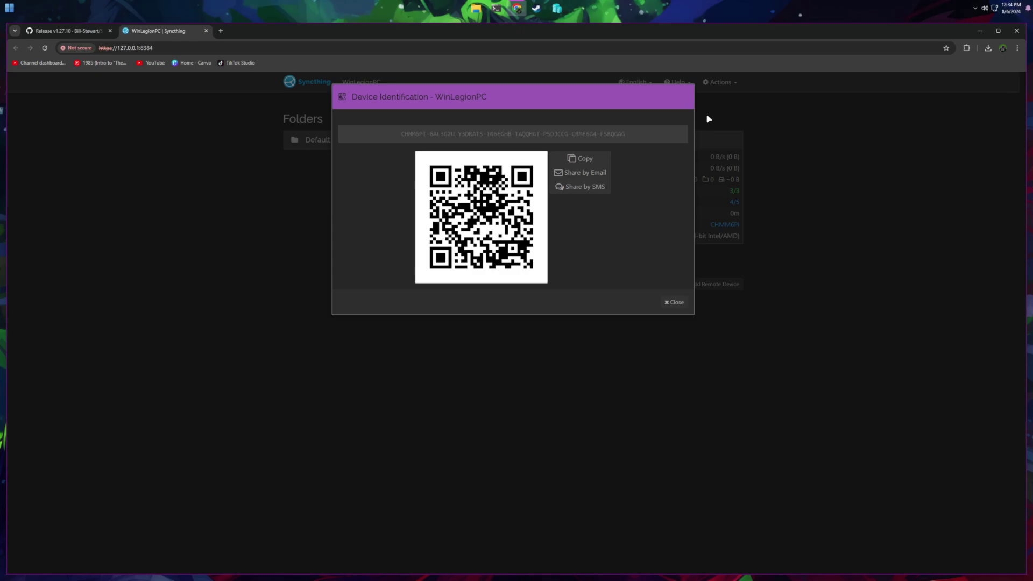
- Accept the phone's connection request as device 'Oneplus 11', sharing the Default Folder with it
click(673, 303)
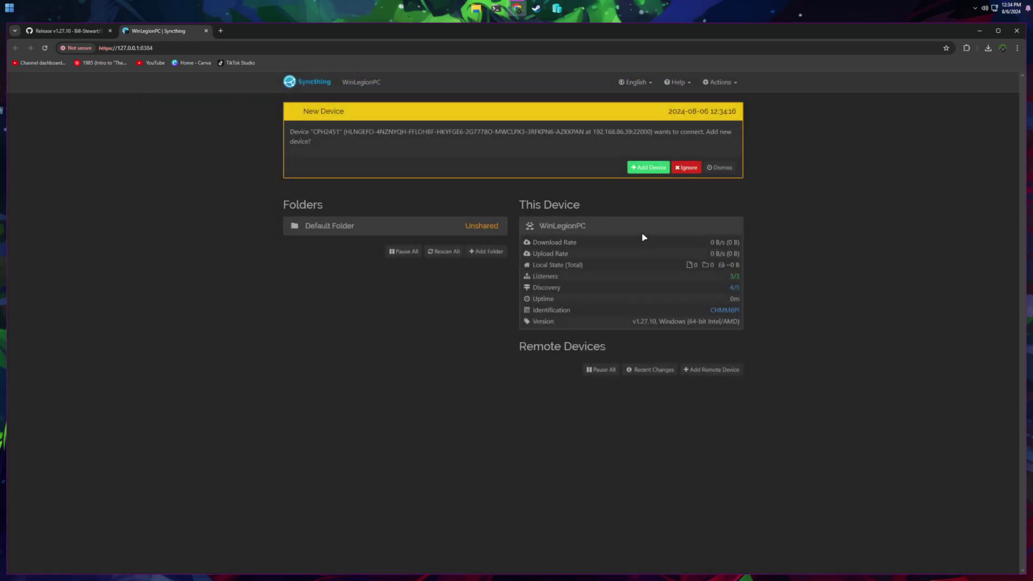
click(641, 166)
double_click(403, 189)
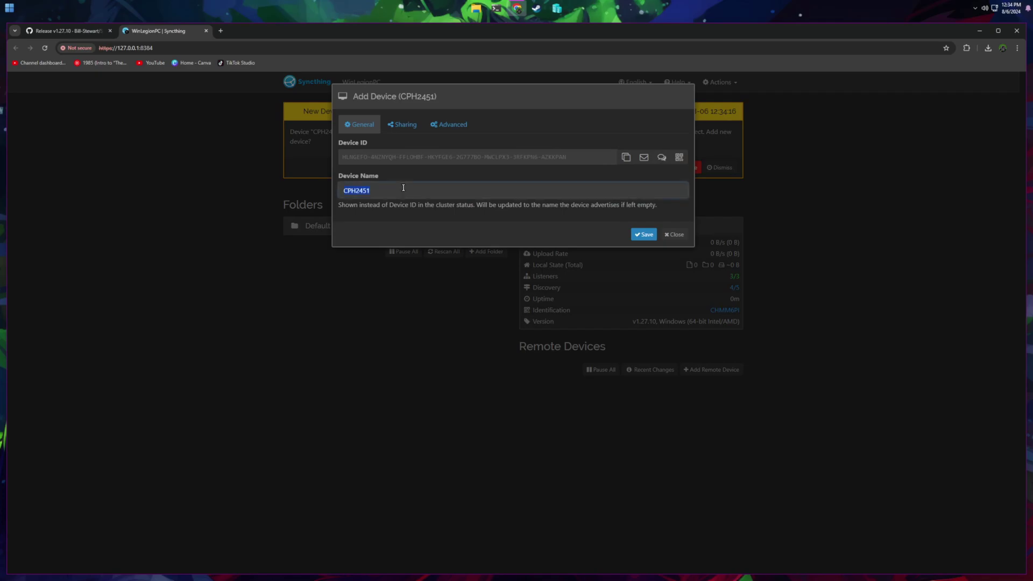
key(BackSpace)
text(Op)
key(BackSpace)
text(ne)
text(dr)
text(us 11)
click(407, 136)
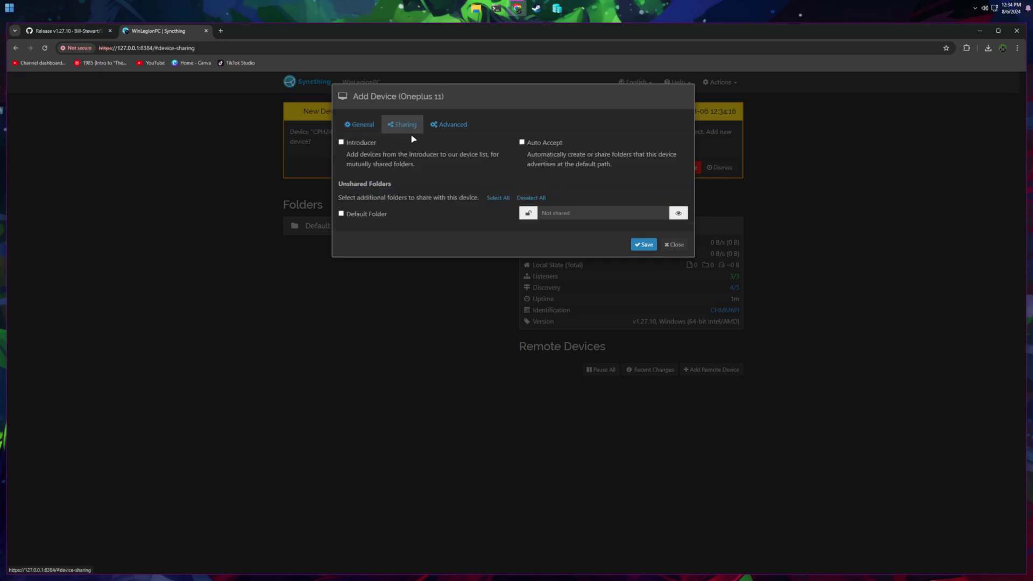
click(342, 215)
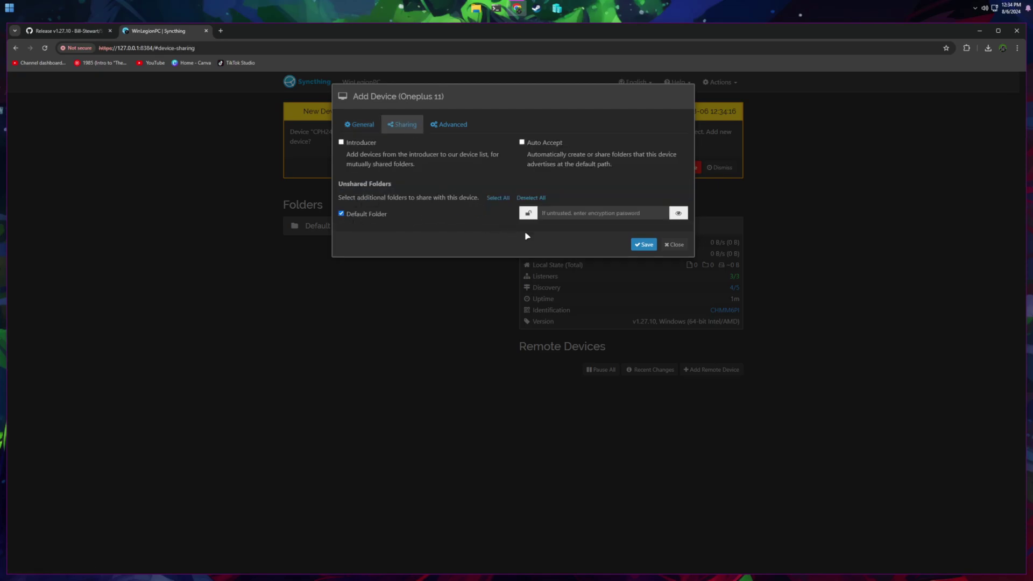
click(644, 246)
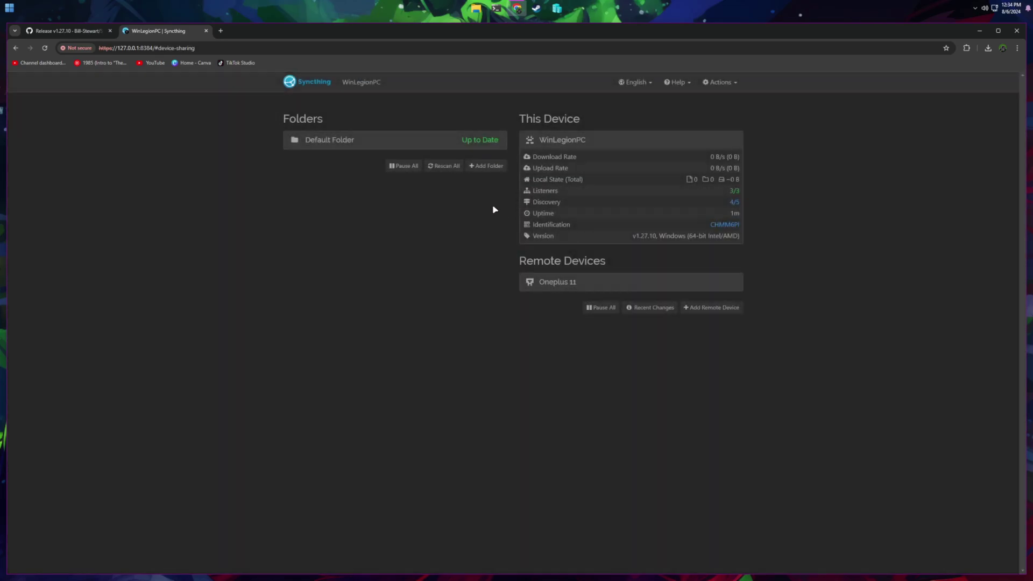
- Change the Default Folder's label to 'Main' and save it
click(362, 142)
click(488, 265)
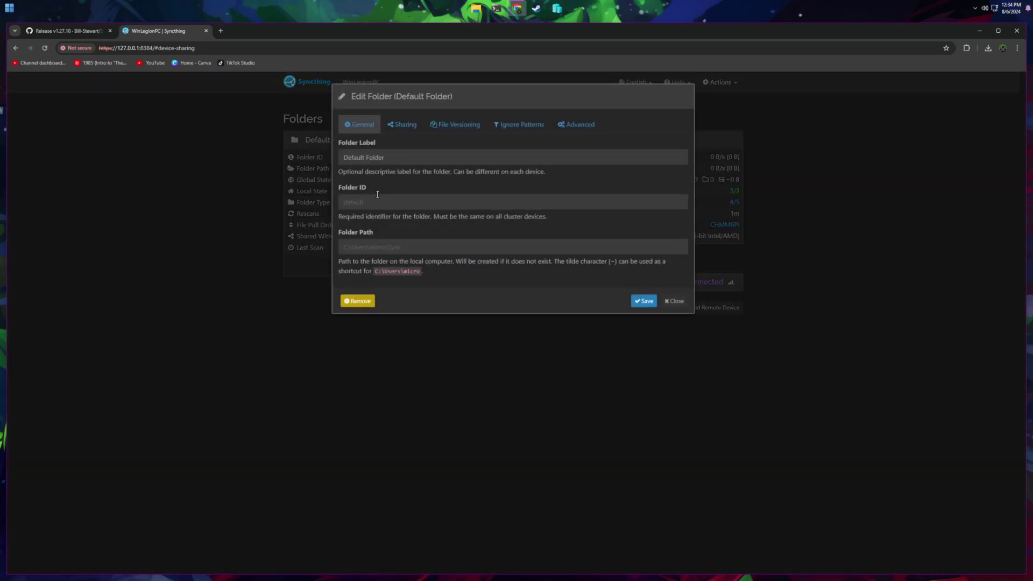
triple_click(378, 161)
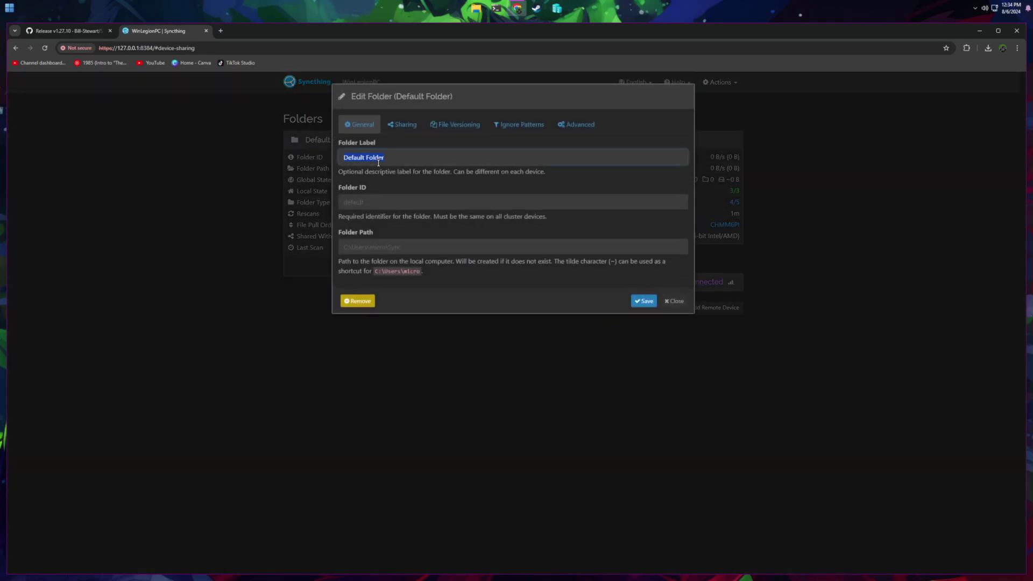
text(Man)
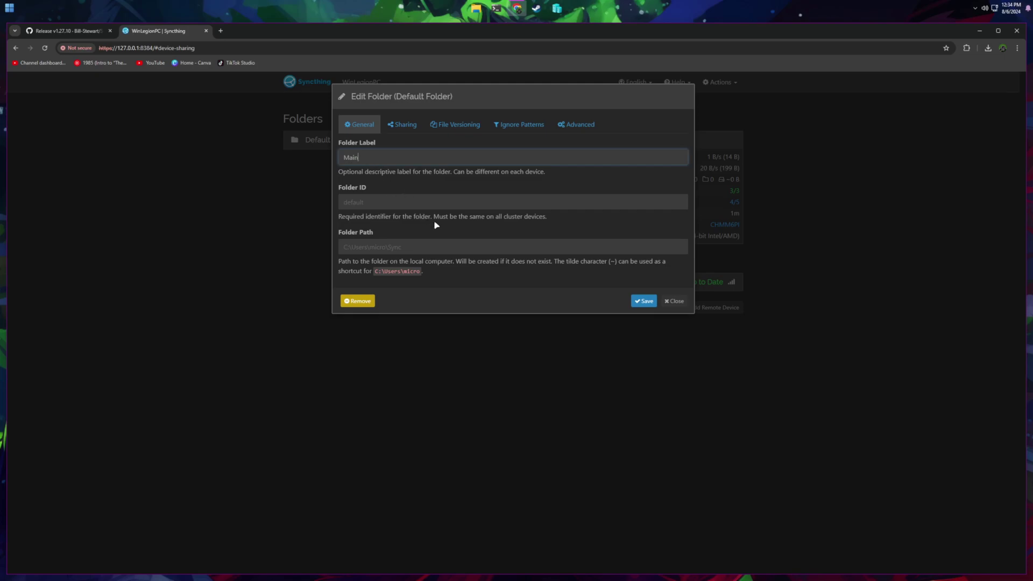
click(649, 303)
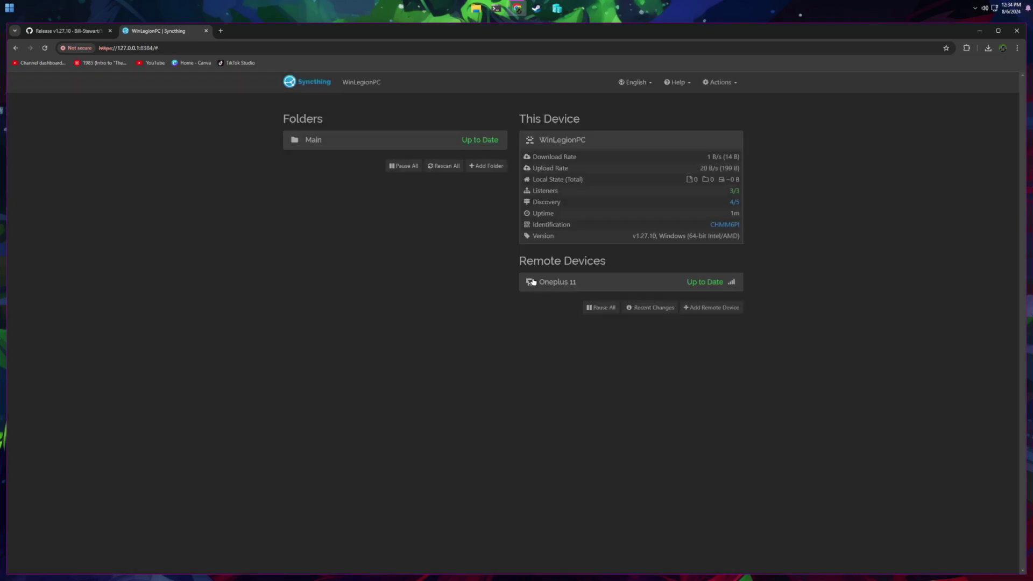